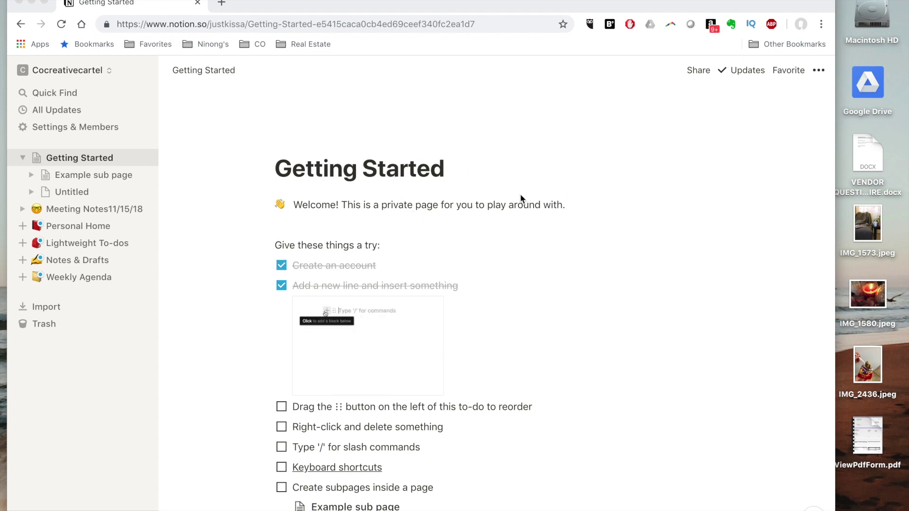
Untick the 'Add a new line and insert something' to-do on Getting Started
scroll(524, 191, down, 3)
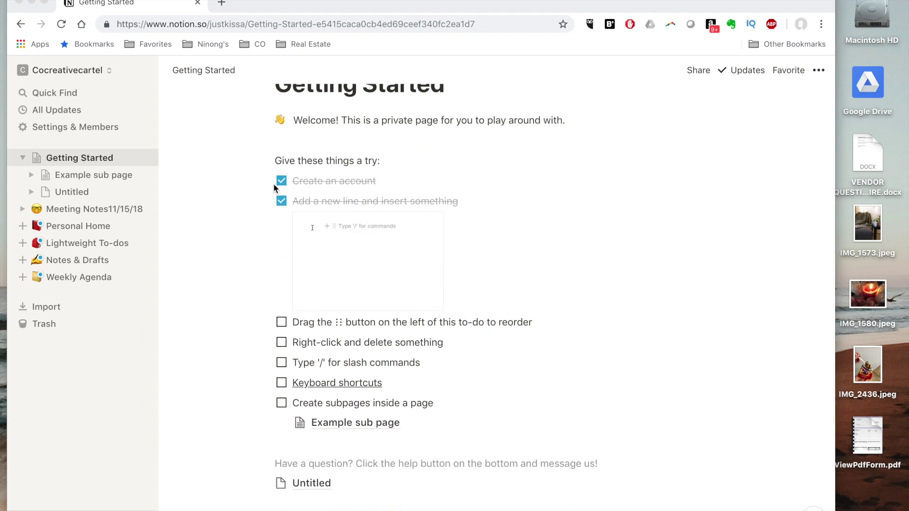
click(282, 202)
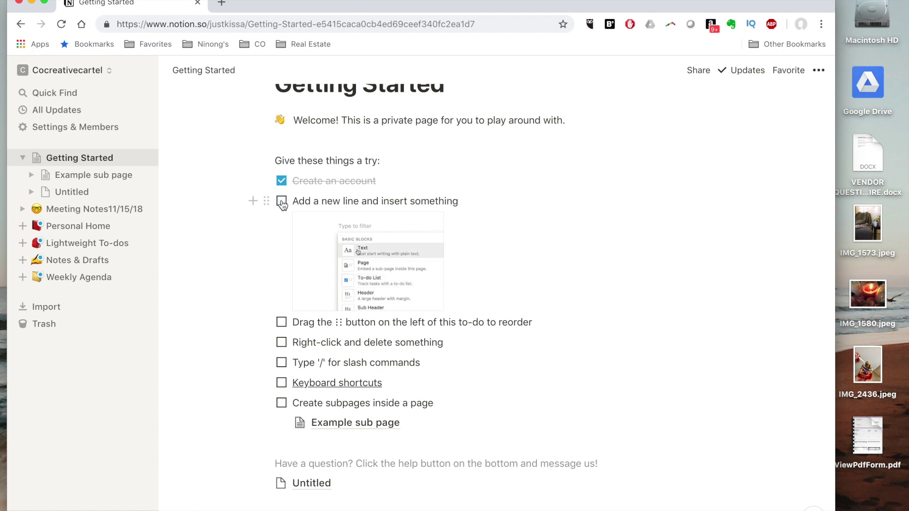
scroll(611, 212, down, 2)
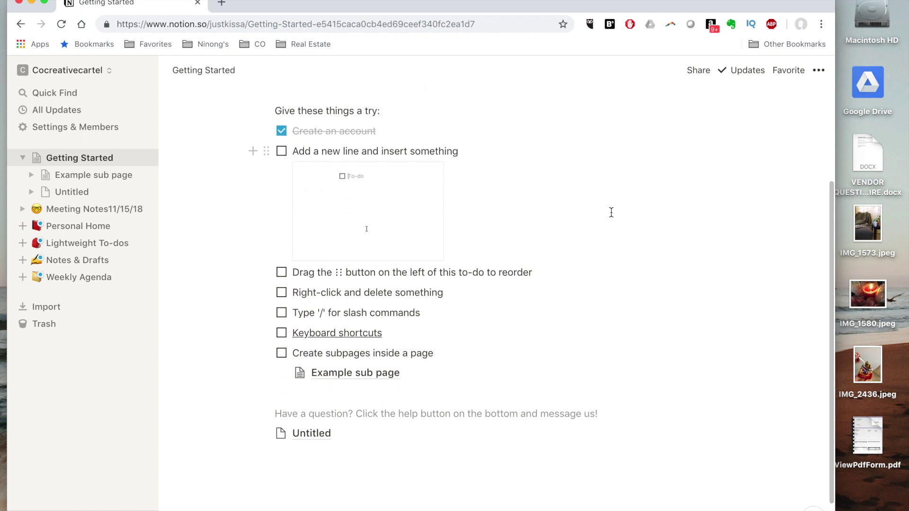
scroll(611, 213, down, 2)
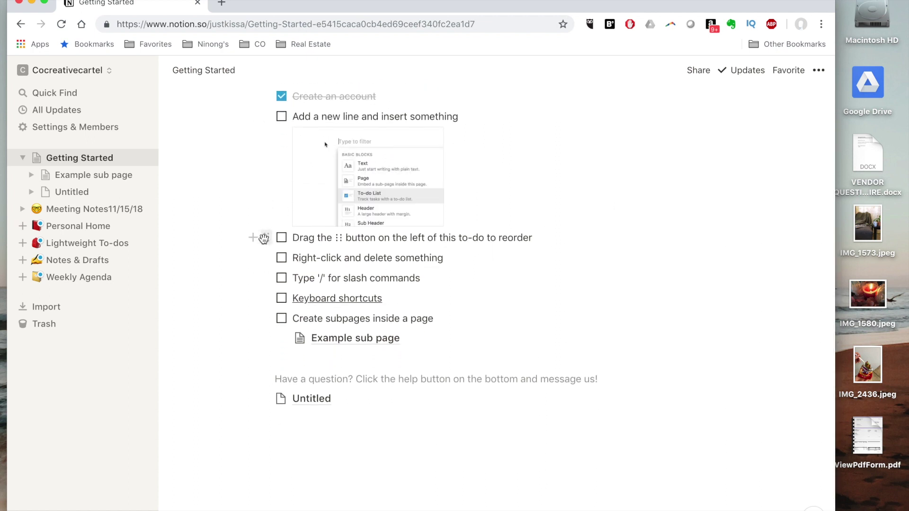
Drag the next to-do by its handle and return it, then go to Meeting Notes11/15/18
mouse_move(264, 238)
mouse_down()
mouse_move(260, 260)
mouse_move(260, 235)
mouse_up()
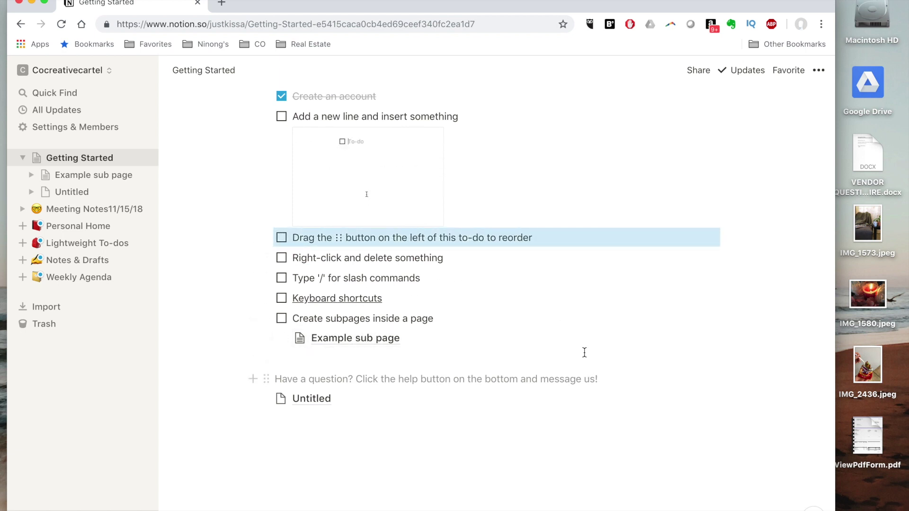
scroll(584, 352, up, 5)
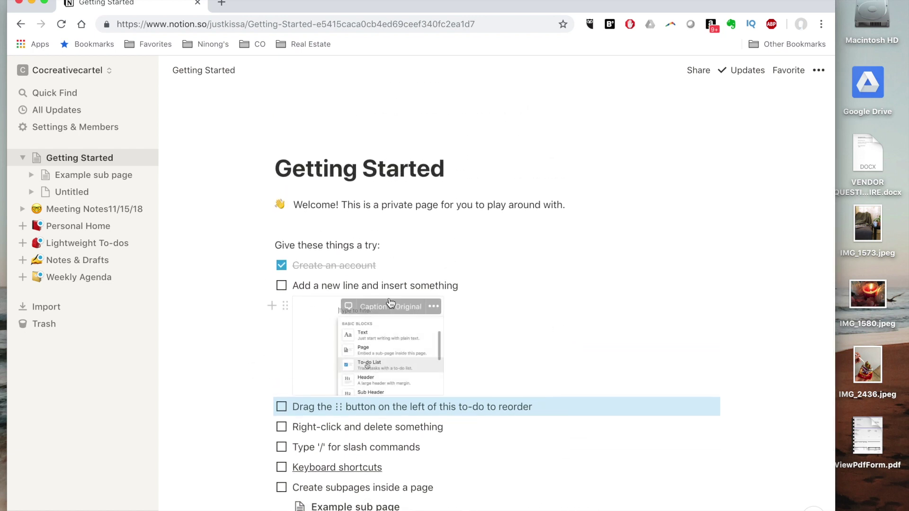
click(66, 208)
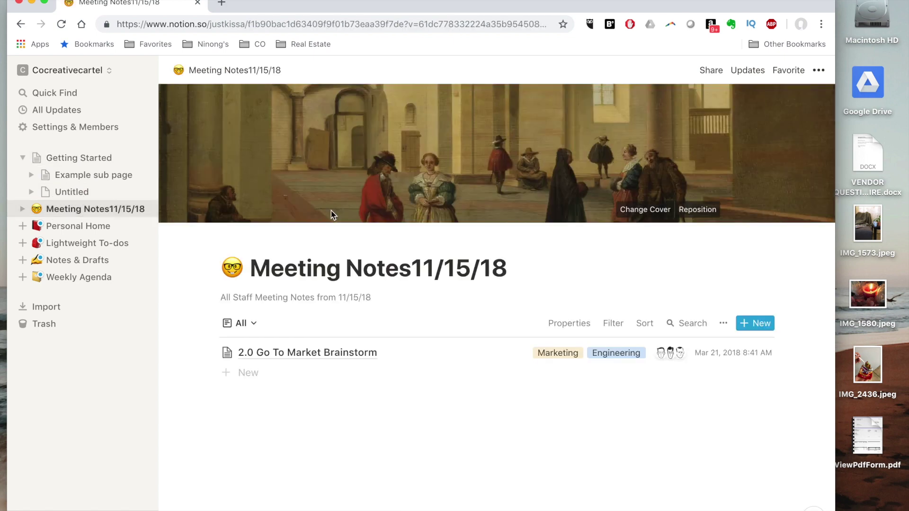
Preview the Personal Home, Lightweight To-do's, Quick Note and Blog Post templates, then close the gallery
click(86, 229)
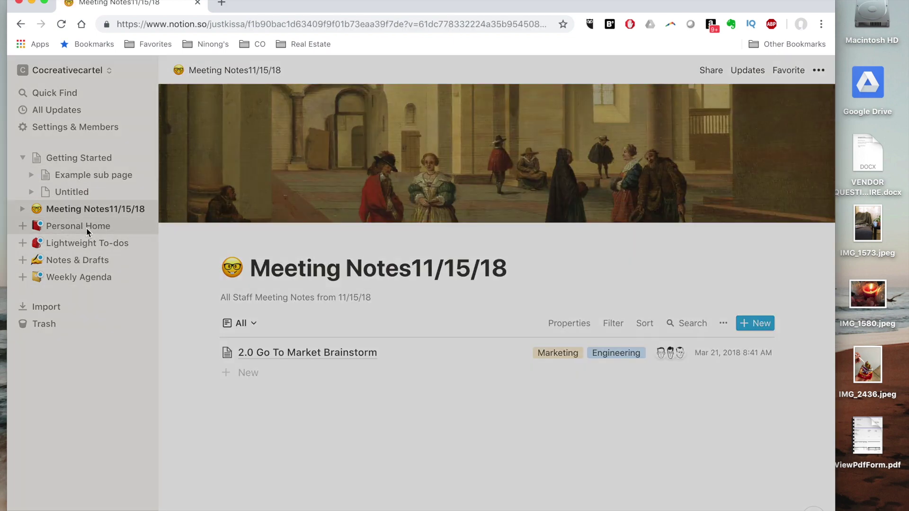
scroll(247, 236, down, 3)
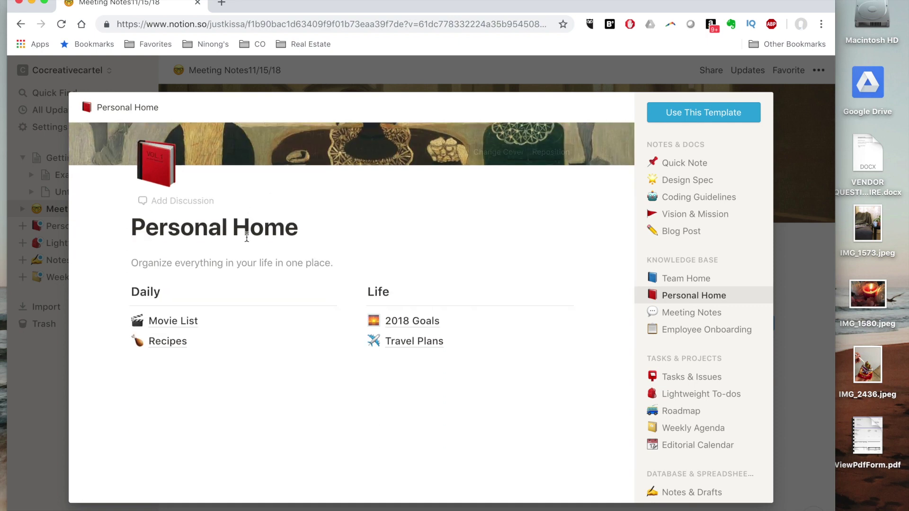
click(788, 273)
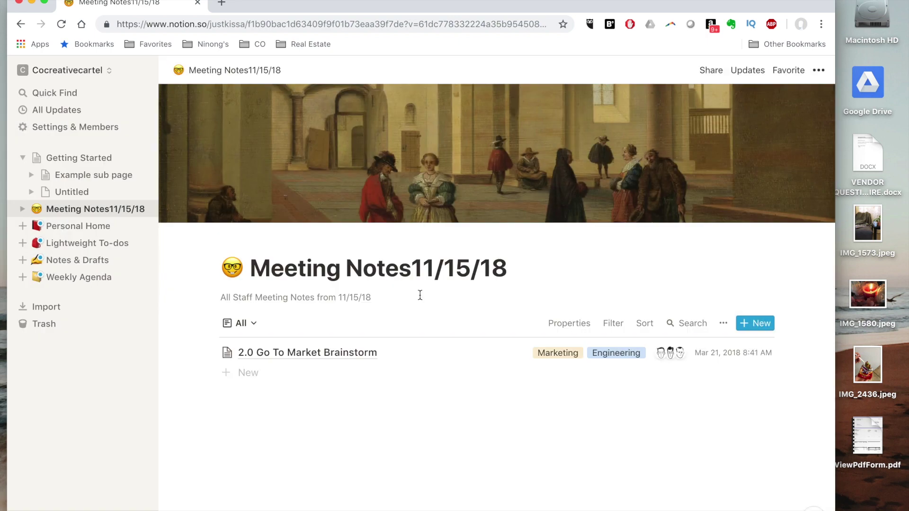
click(87, 243)
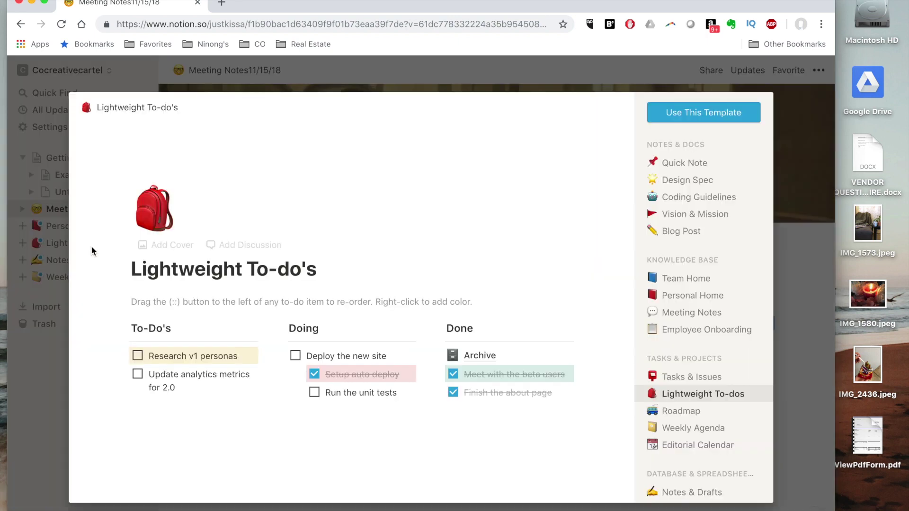
scroll(369, 261, down, 2)
scroll(369, 261, up, 2)
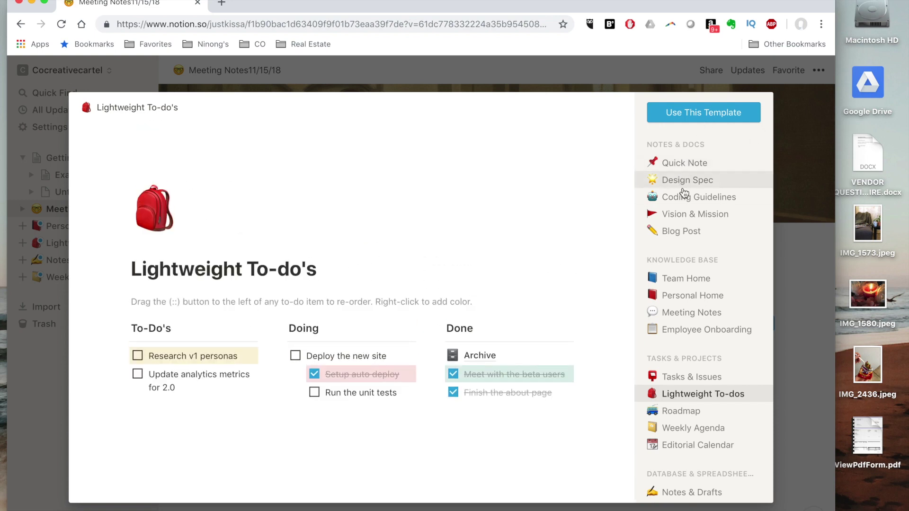
click(684, 163)
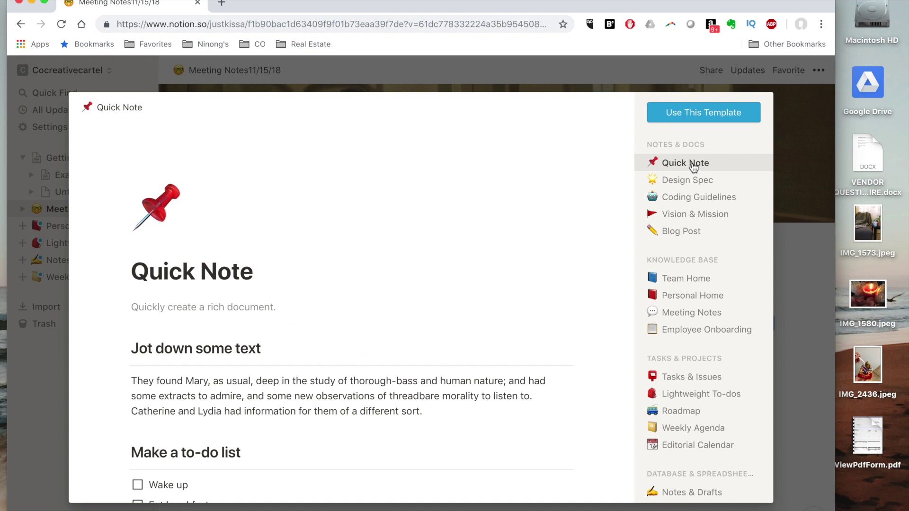
scroll(694, 170, down, 3)
click(694, 180)
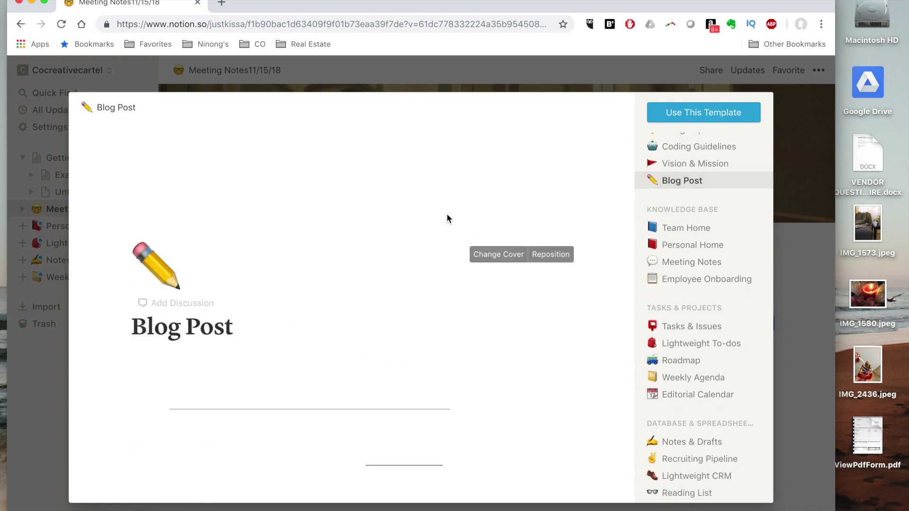
scroll(666, 255, down, 1)
scroll(666, 256, down, 2)
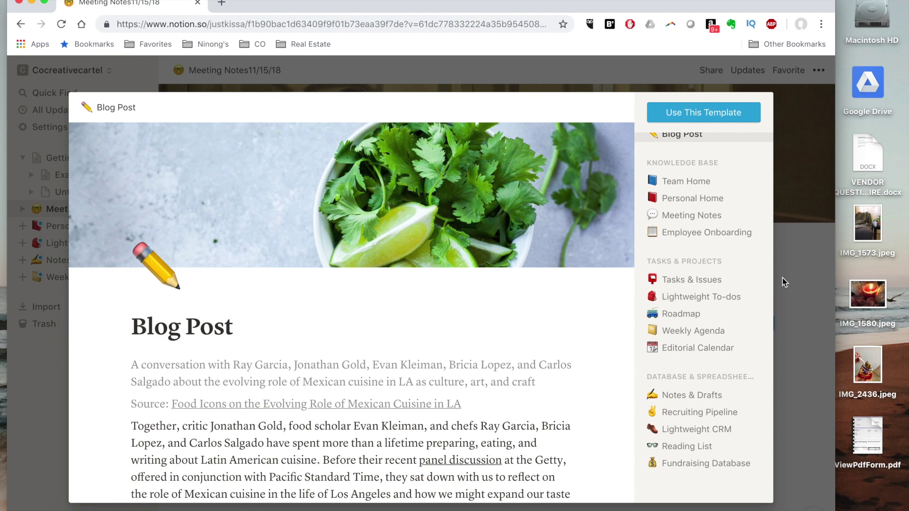
click(817, 292)
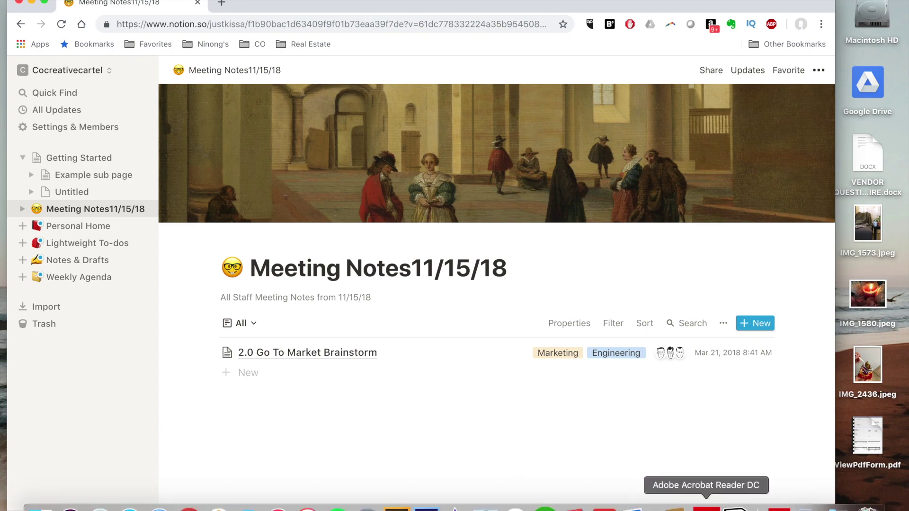
Switch to the Notion desktop app and view the Ninong's Cafe Home Base page from Favorites
click(735, 508)
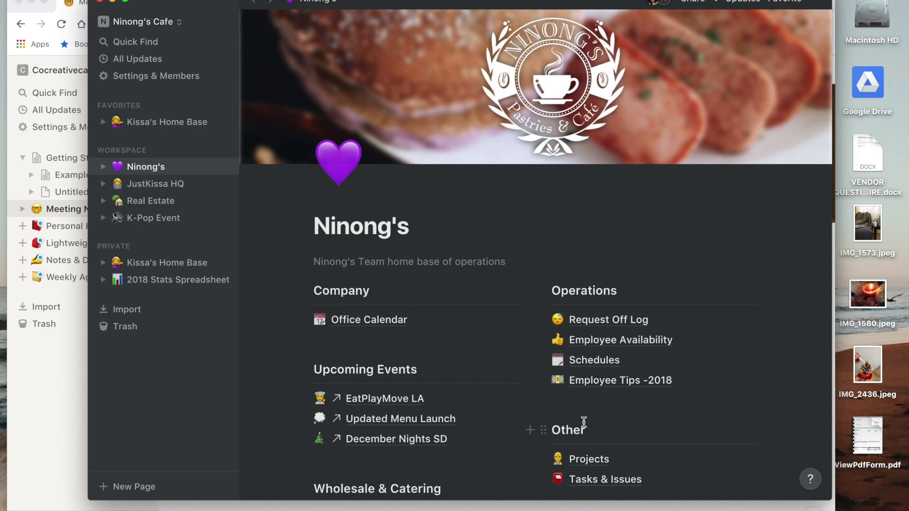
click(185, 128)
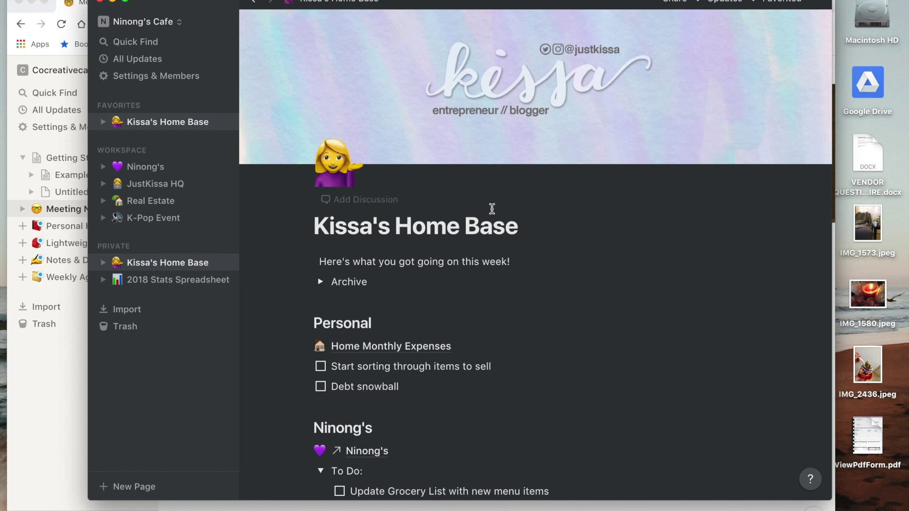
scroll(568, 280, down, 10)
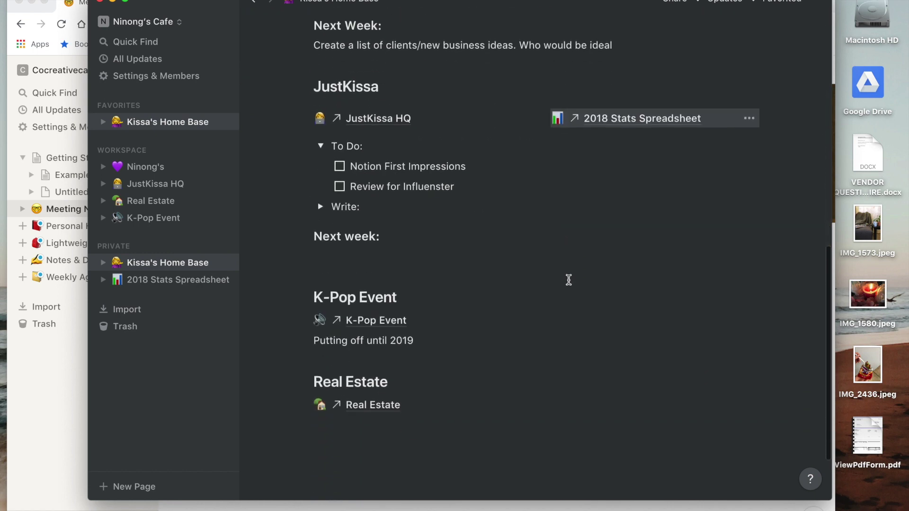
scroll(568, 280, up, 15)
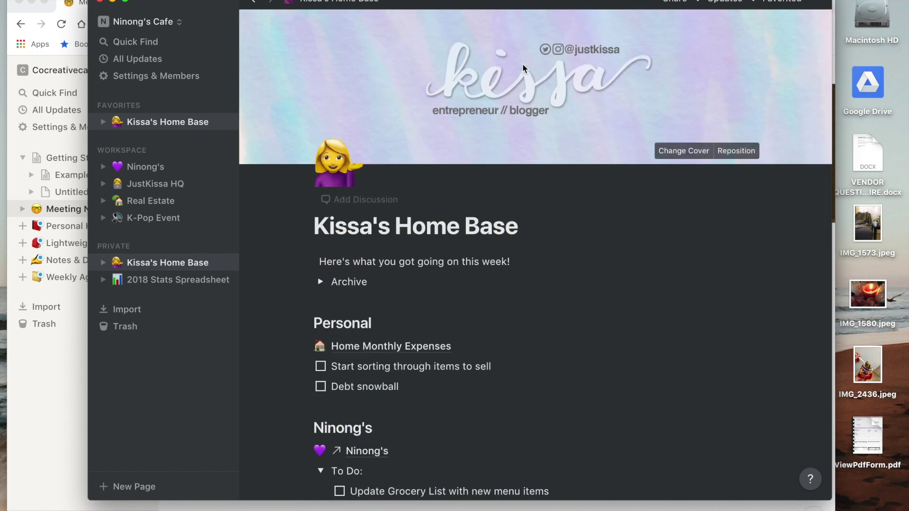
click(673, 156)
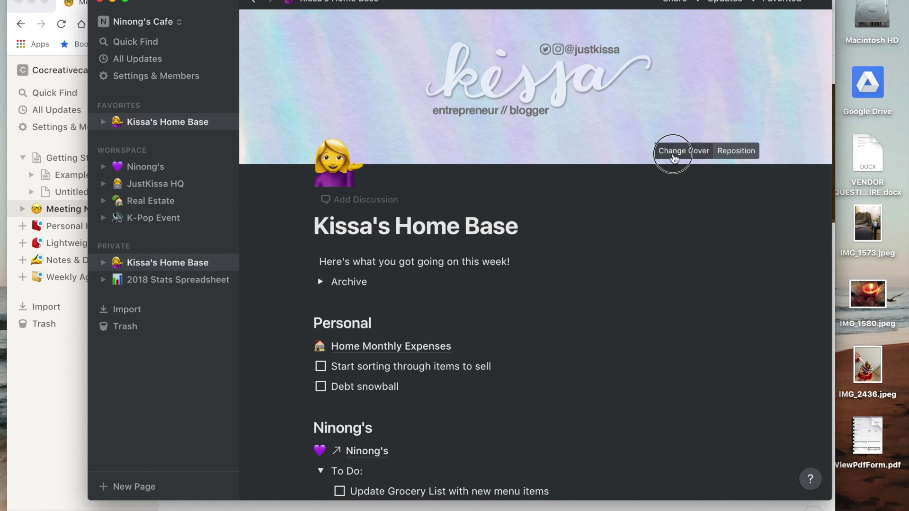
click(646, 290)
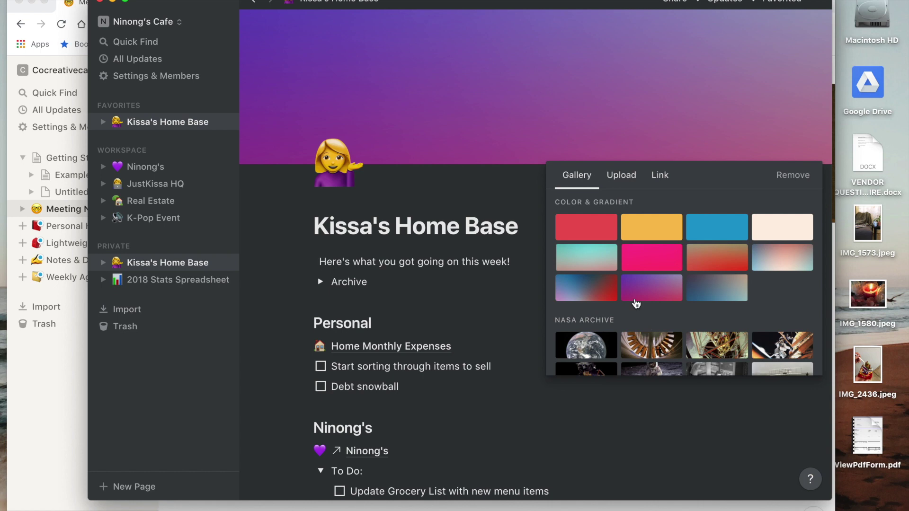
scroll(635, 302, down, 3)
scroll(636, 303, down, 10)
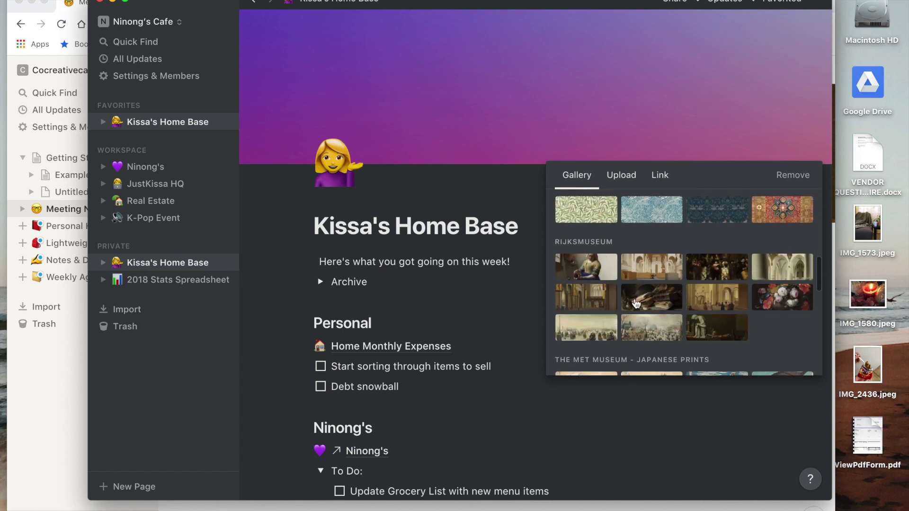
scroll(635, 304, up, 5)
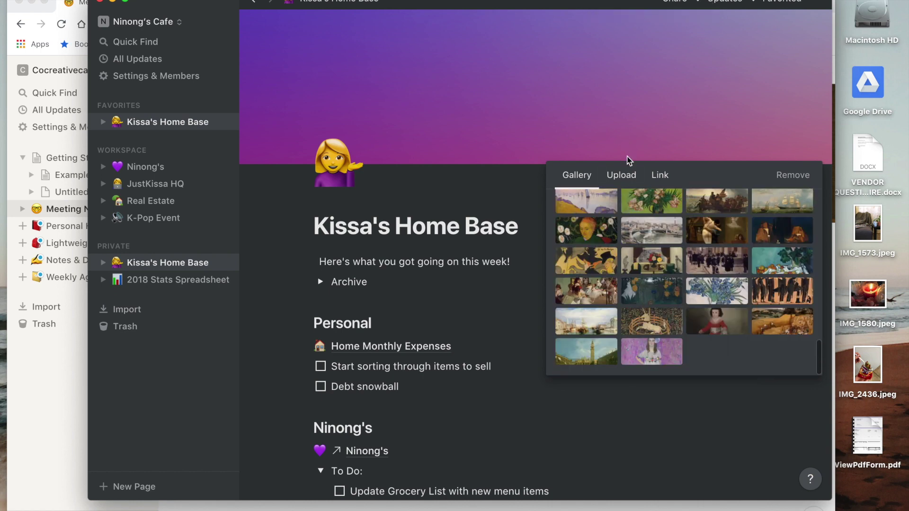
click(628, 176)
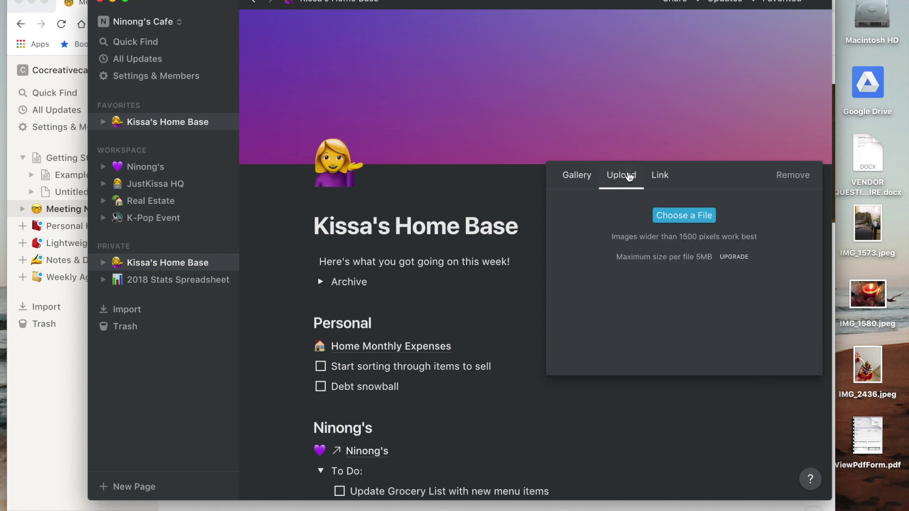
click(659, 185)
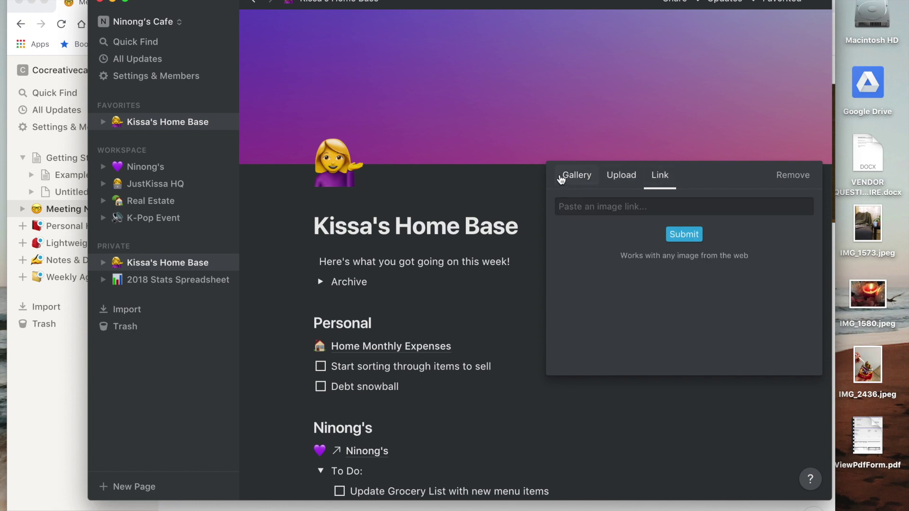
click(492, 141)
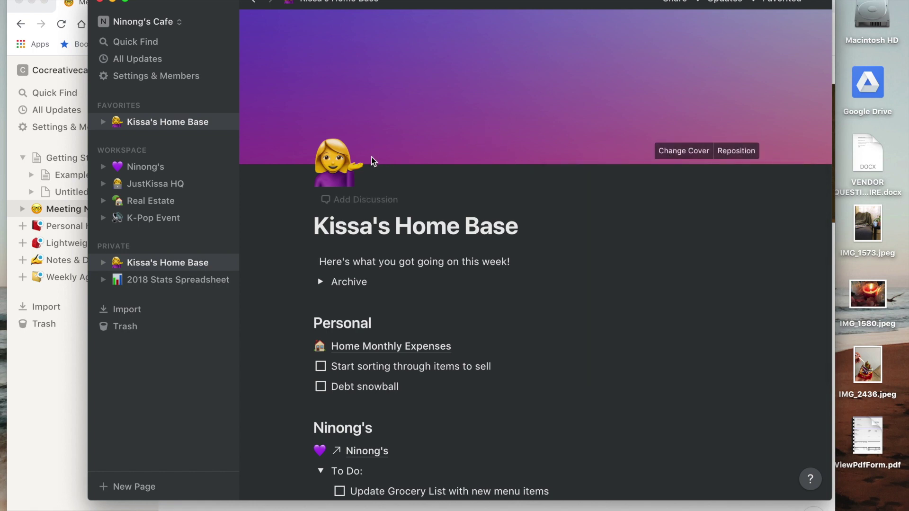
click(334, 176)
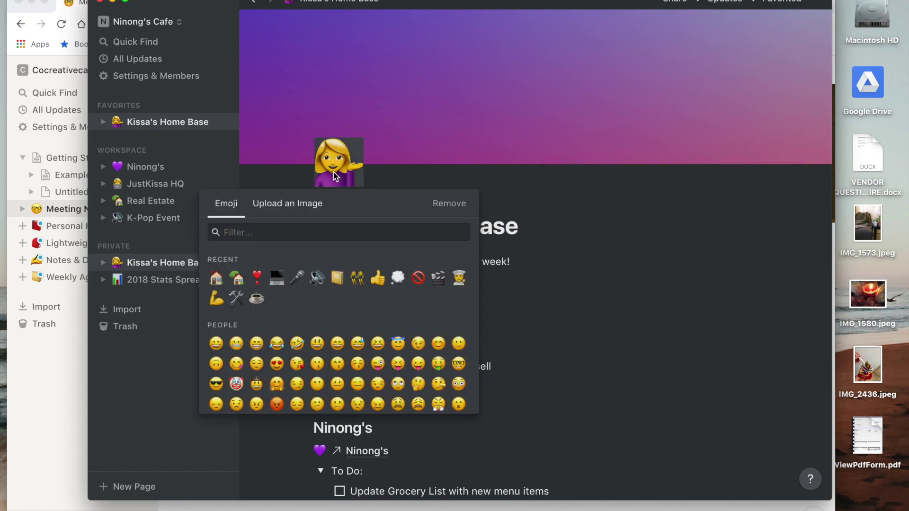
scroll(348, 290, down, 10)
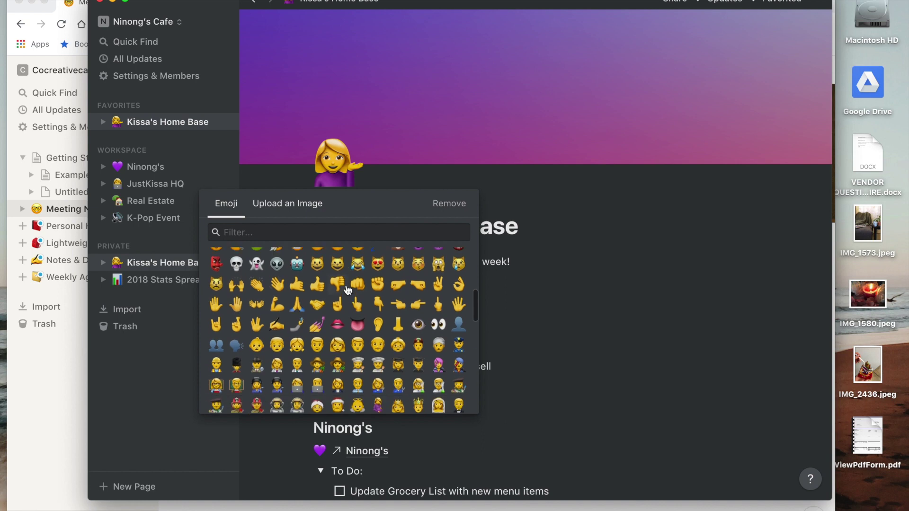
scroll(348, 290, up, 10)
click(341, 166)
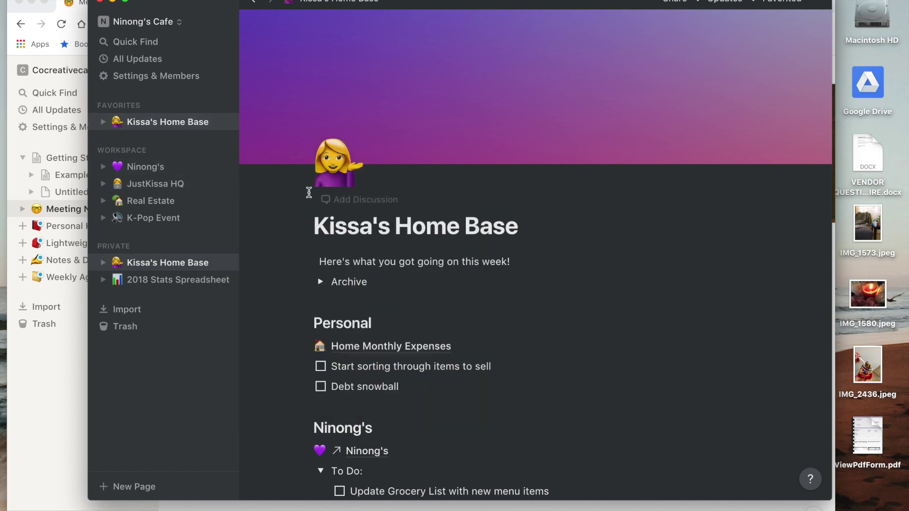
scroll(530, 211, down, 3)
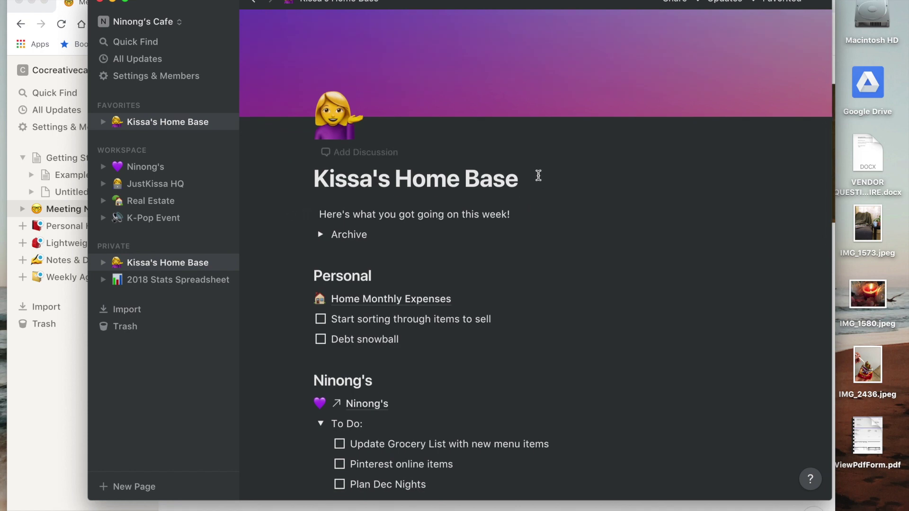
click(62, 366)
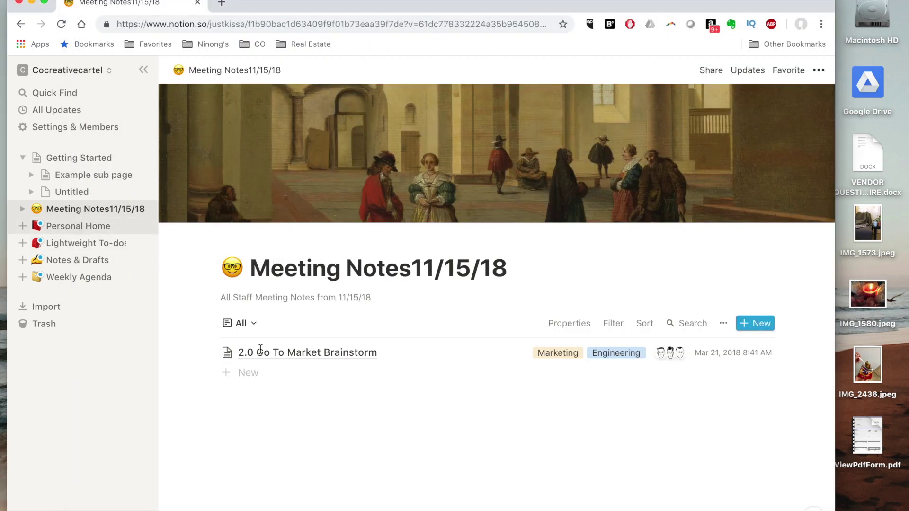
mouse_move(426, 507)
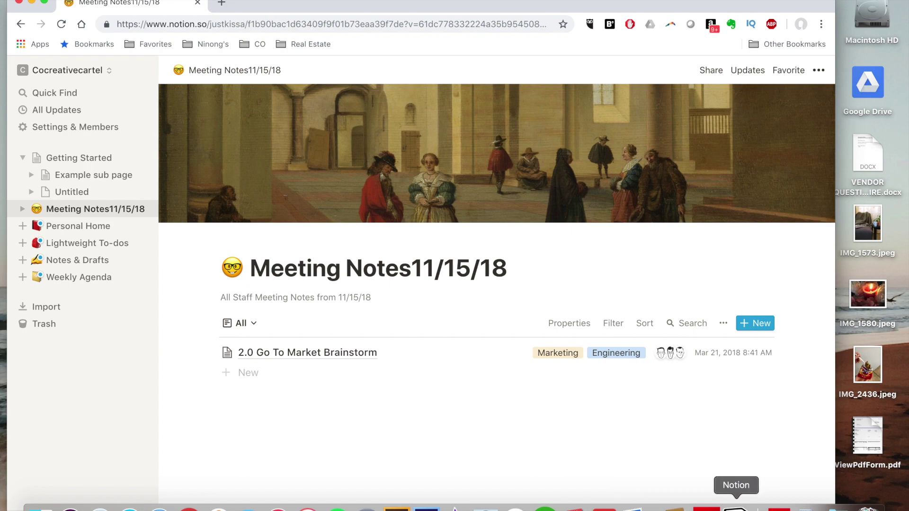
click(736, 508)
scroll(585, 360, down, 2)
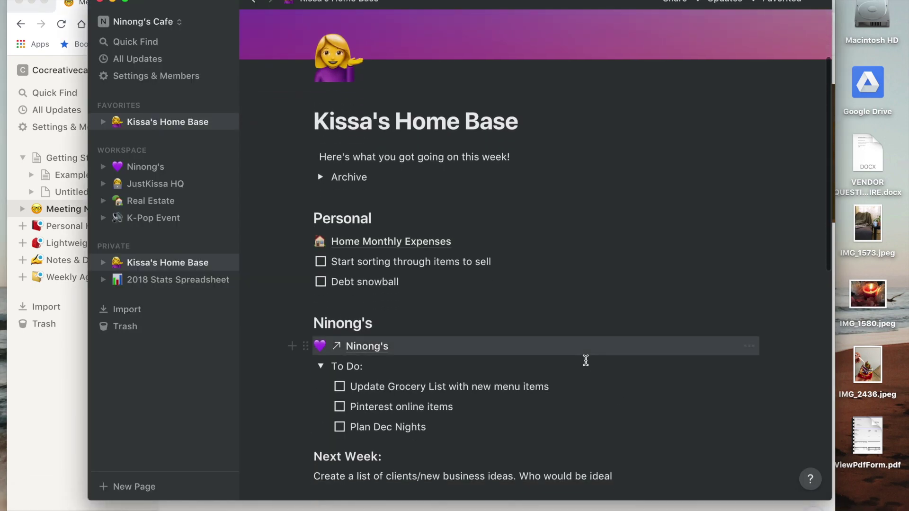
scroll(585, 360, up, 4)
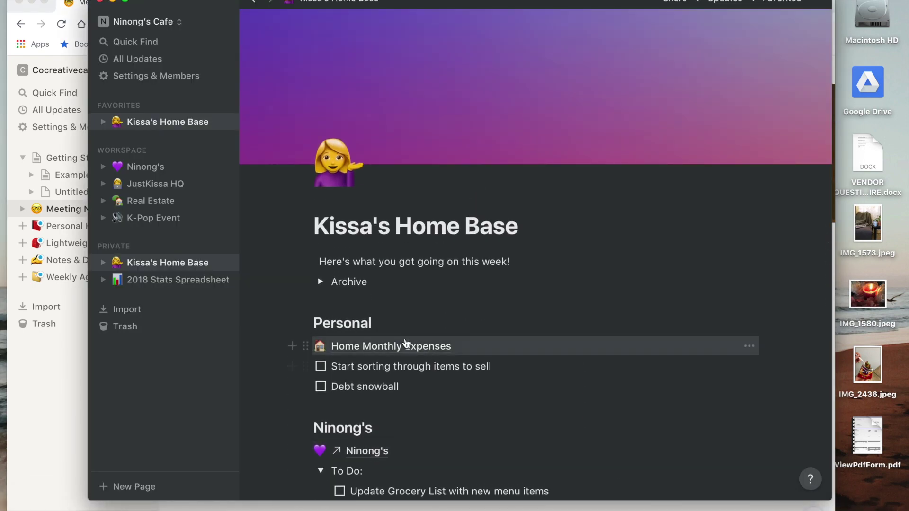
scroll(403, 347, down, 5)
scroll(397, 307, down, 10)
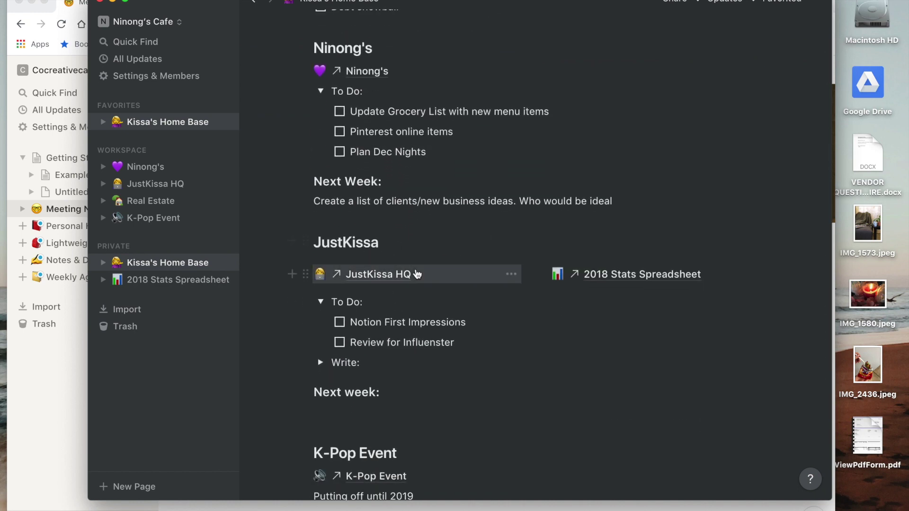
scroll(417, 270, down, 9)
scroll(416, 267, up, 20)
scroll(416, 274, down, 1)
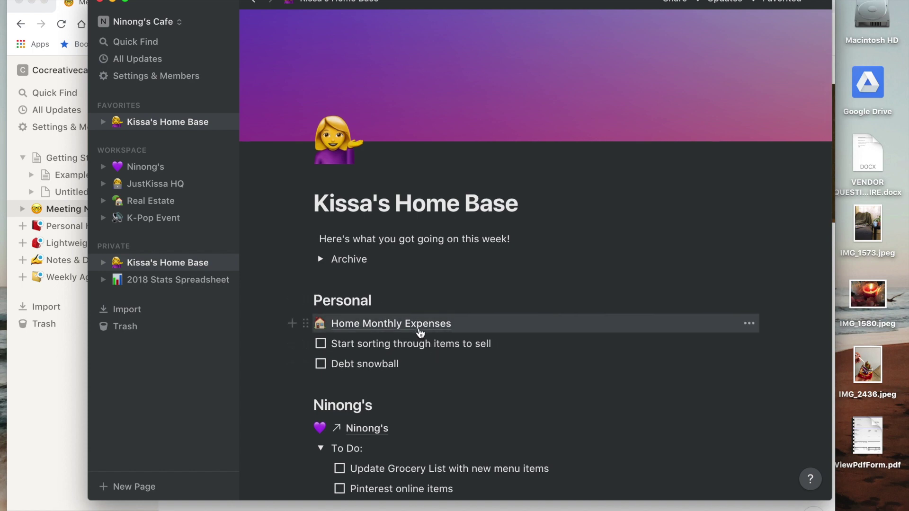
scroll(378, 303, down, 1)
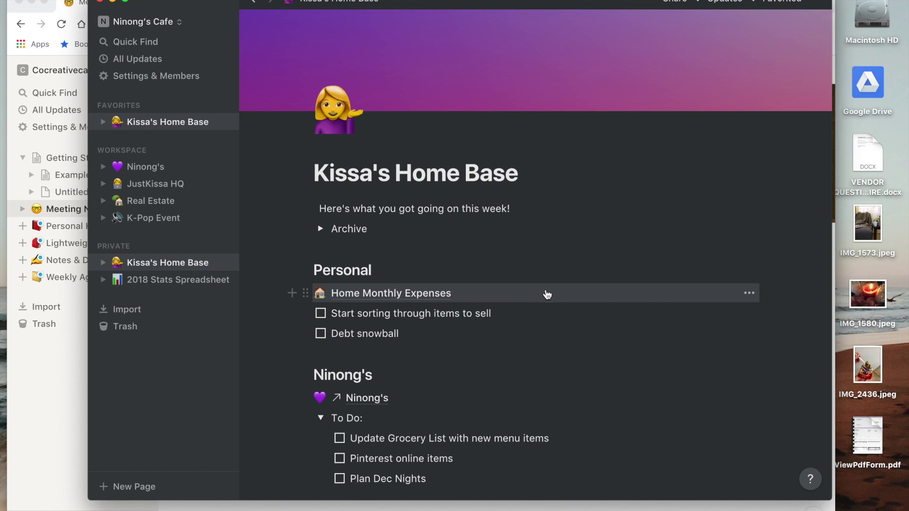
scroll(549, 291, up, 2)
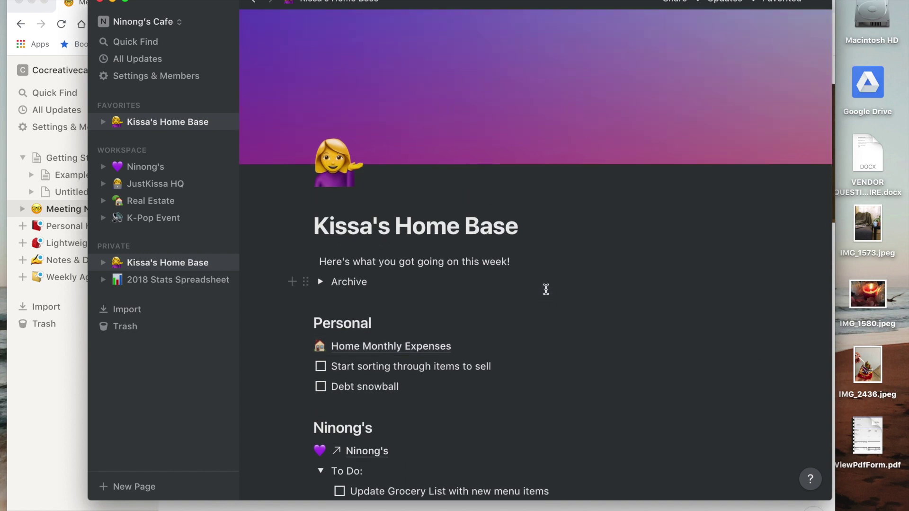
scroll(546, 289, down, 1)
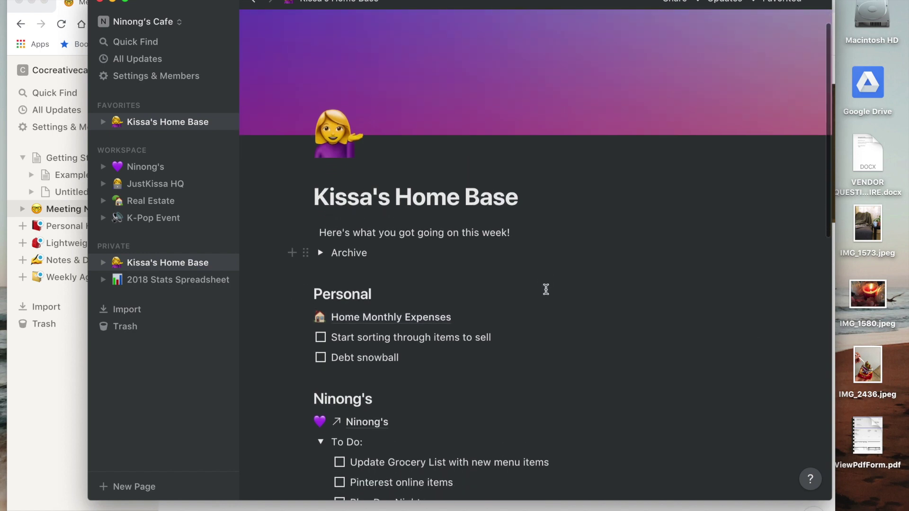
Open the linked Ninong's page from Kissa's Home Base and scroll through it
click(371, 420)
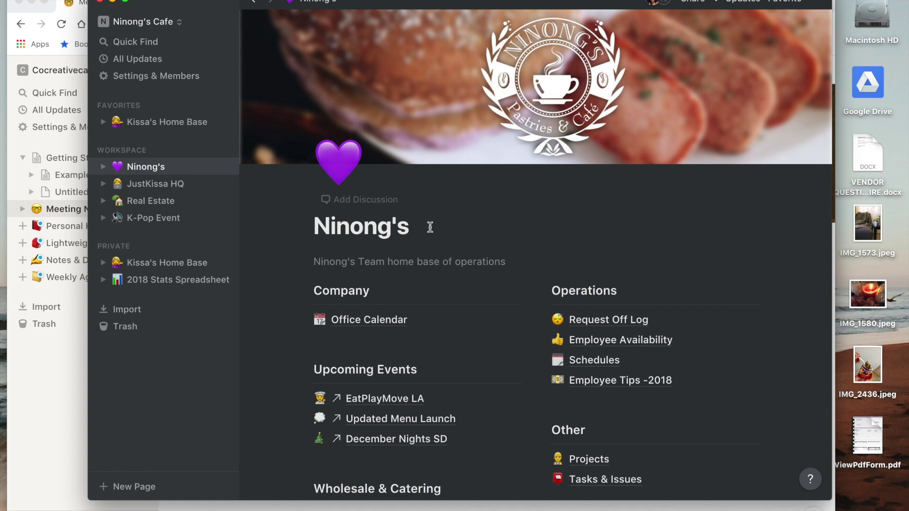
scroll(442, 229, down, 2)
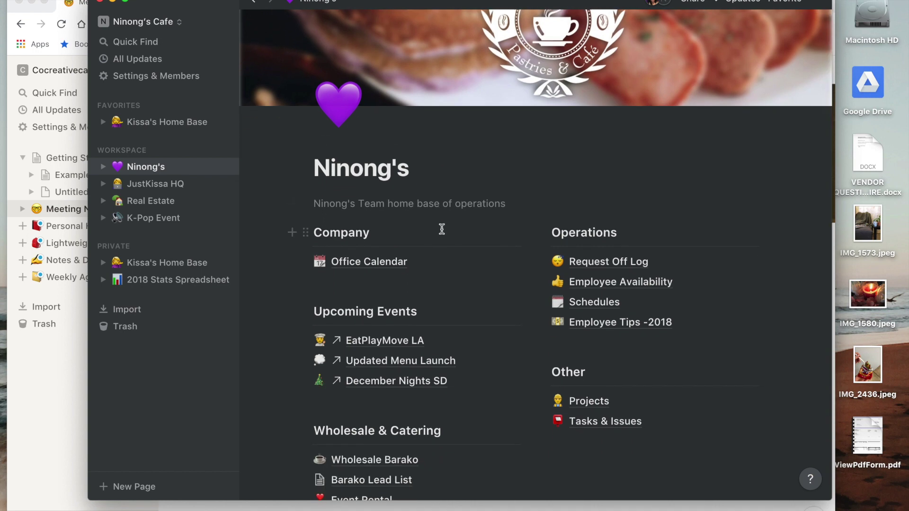
scroll(442, 229, down, 3)
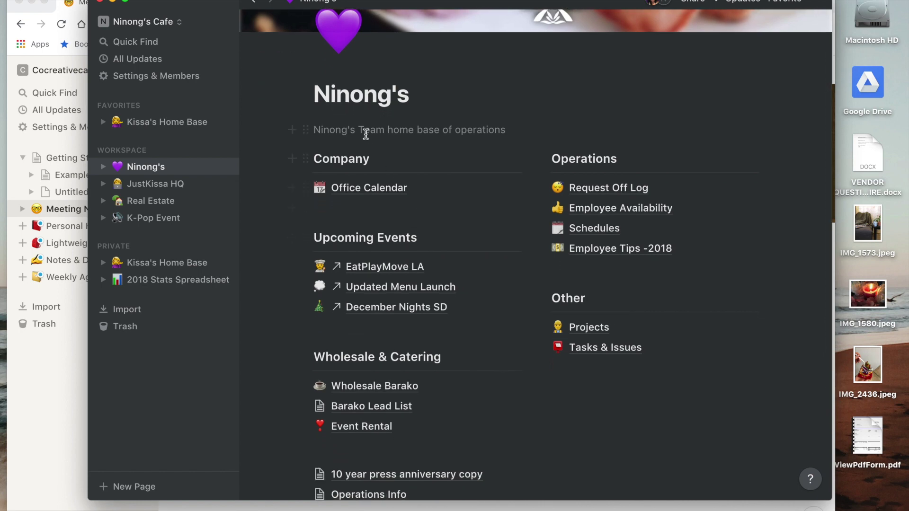
scroll(495, 170, down, 2)
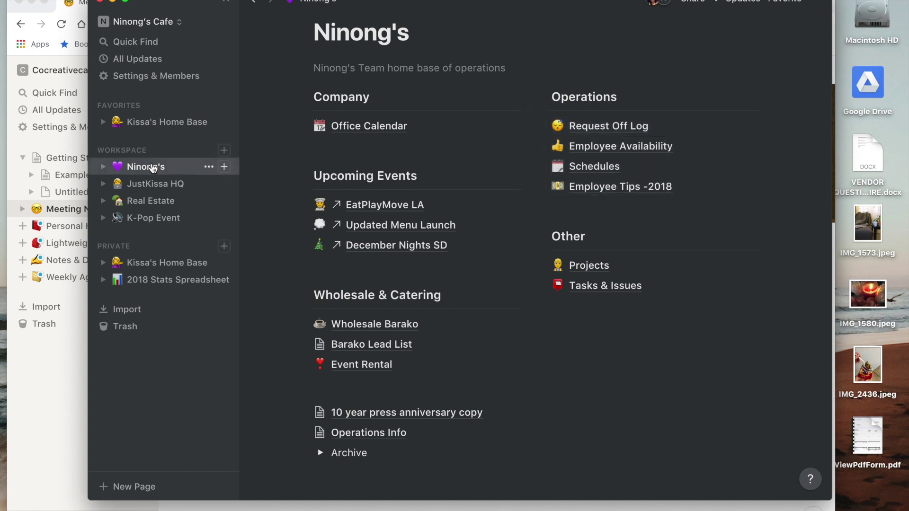
scroll(468, 174, down, 3)
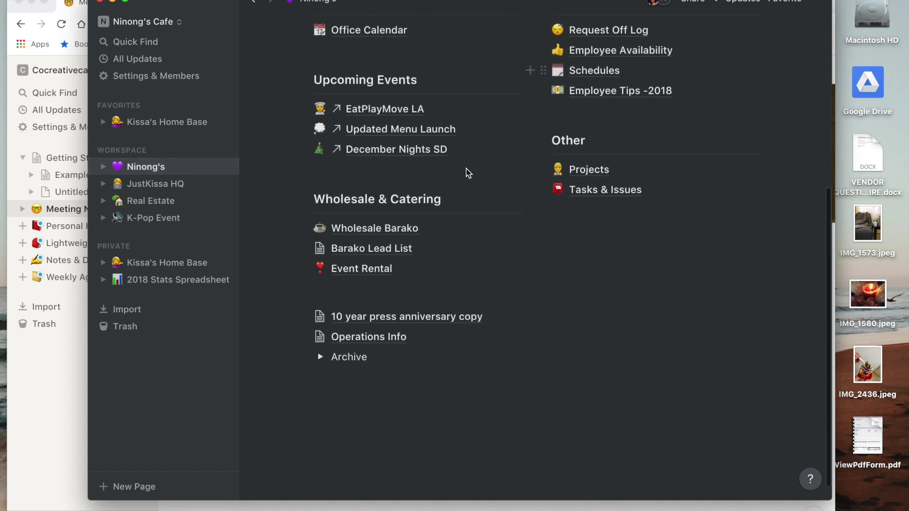
scroll(467, 173, down, 1)
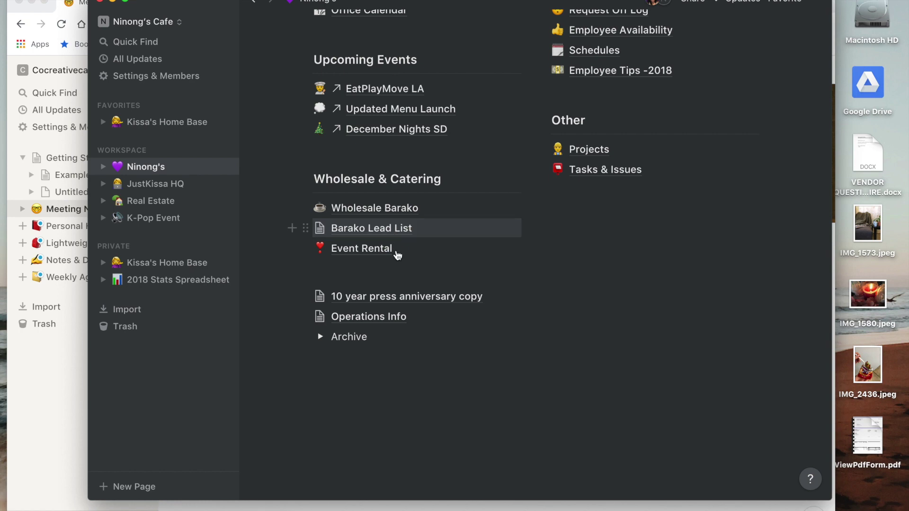
scroll(462, 251, up, 10)
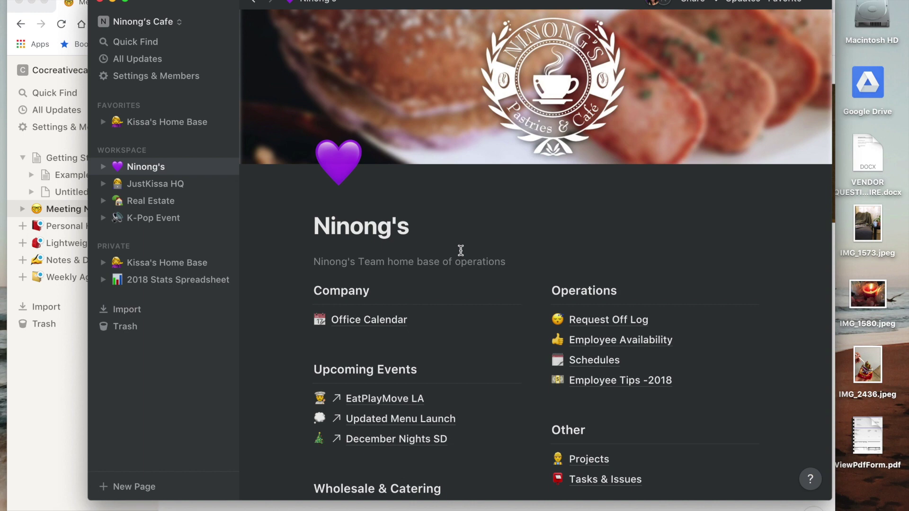
Bring the browser's Meeting Notes page forward, return to the desktop app, and open Settings & Members
mouse_move(411, 197)
click(44, 432)
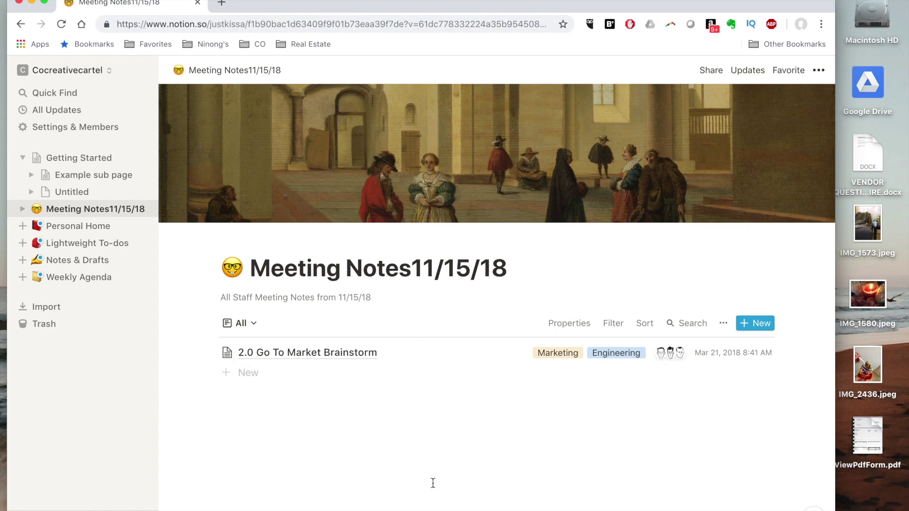
click(736, 508)
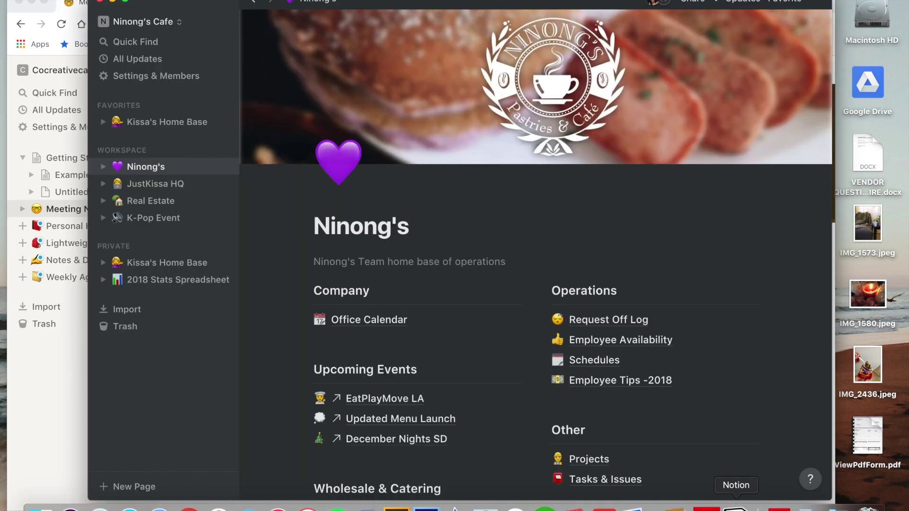
click(166, 76)
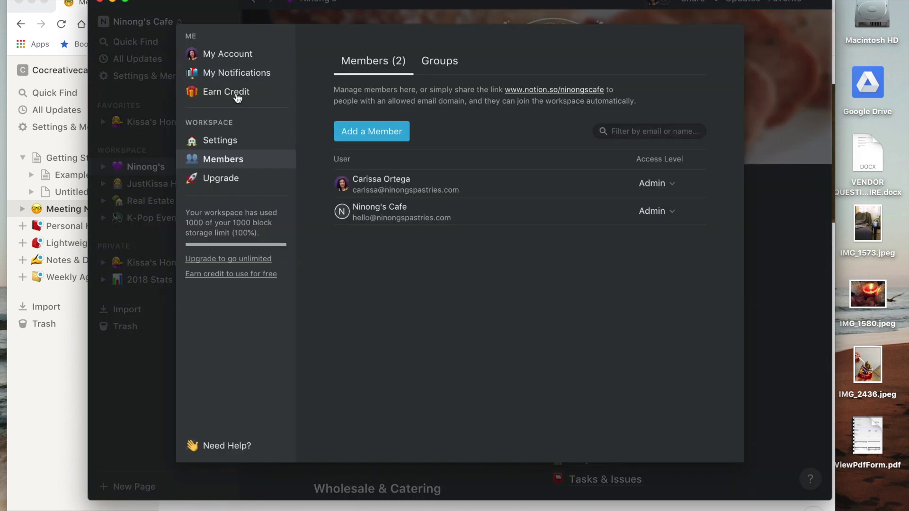
Review the Free $0, Personal $4, Team $8 and Enterprise $16 plans and the two Admin members
click(254, 184)
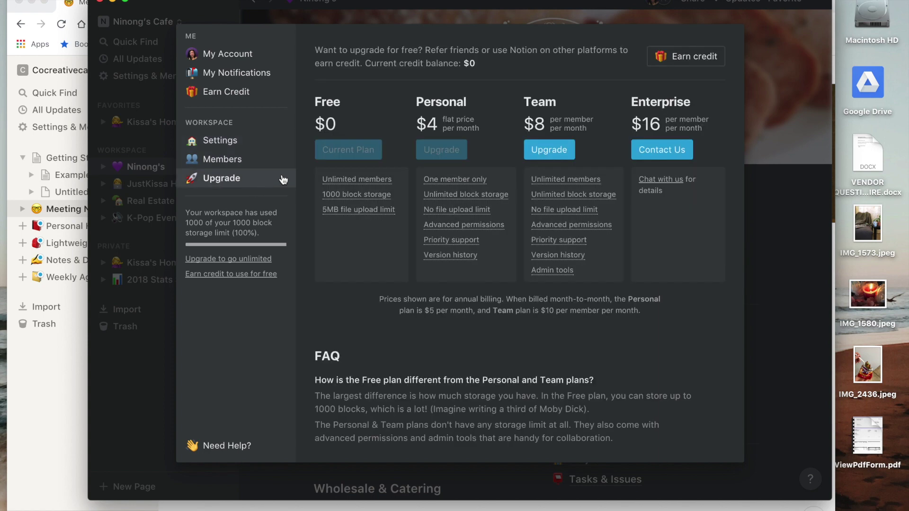
scroll(323, 121, down, 1)
scroll(323, 121, down, 1)
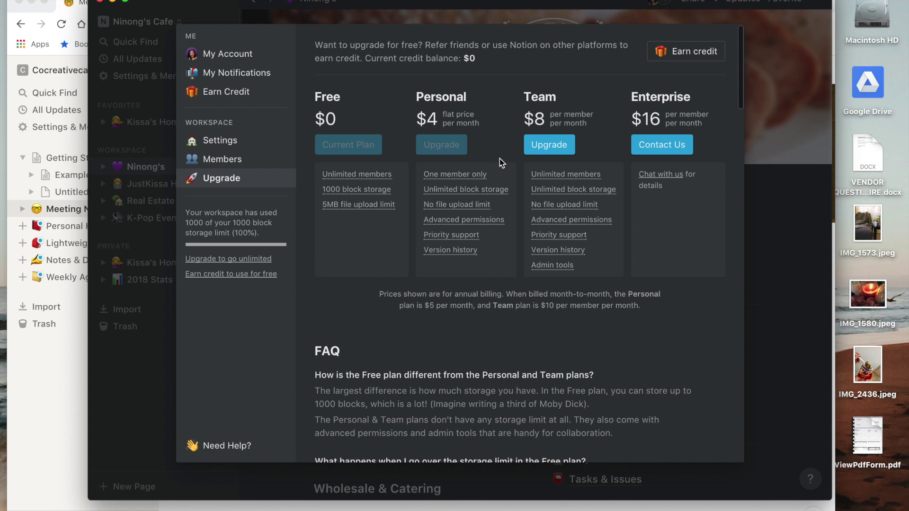
mouse_move(455, 144)
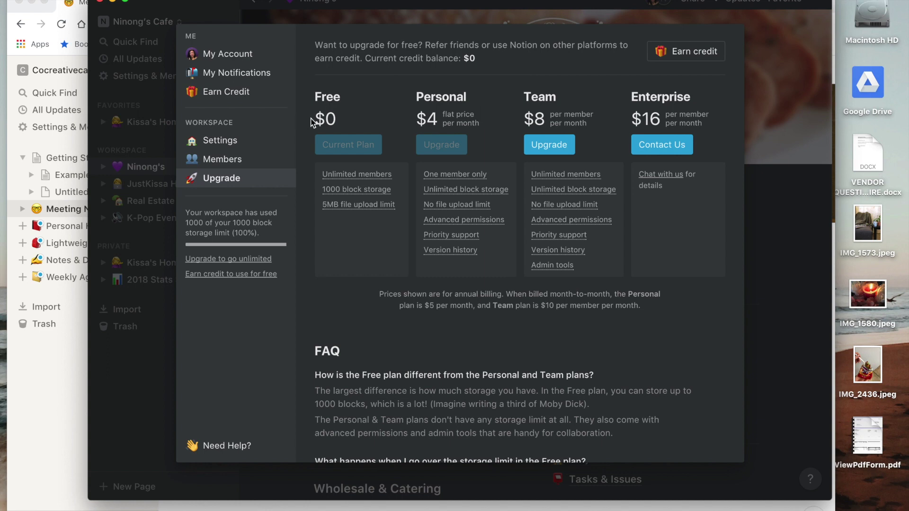
click(246, 163)
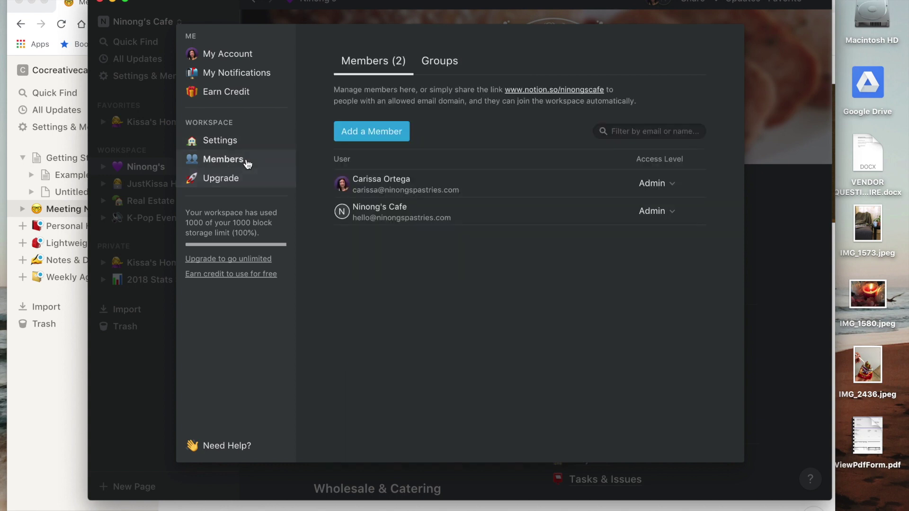
click(233, 179)
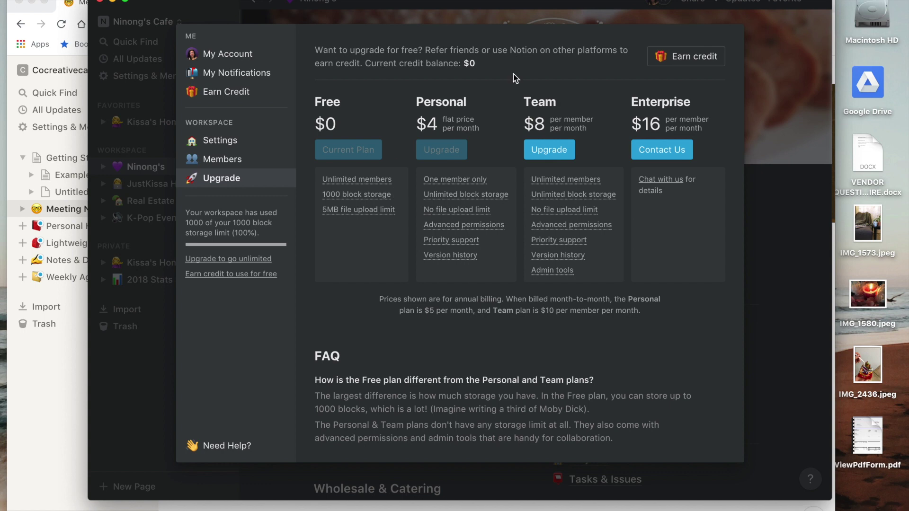
Close the workspace settings and scroll through the Ninong's page
click(810, 170)
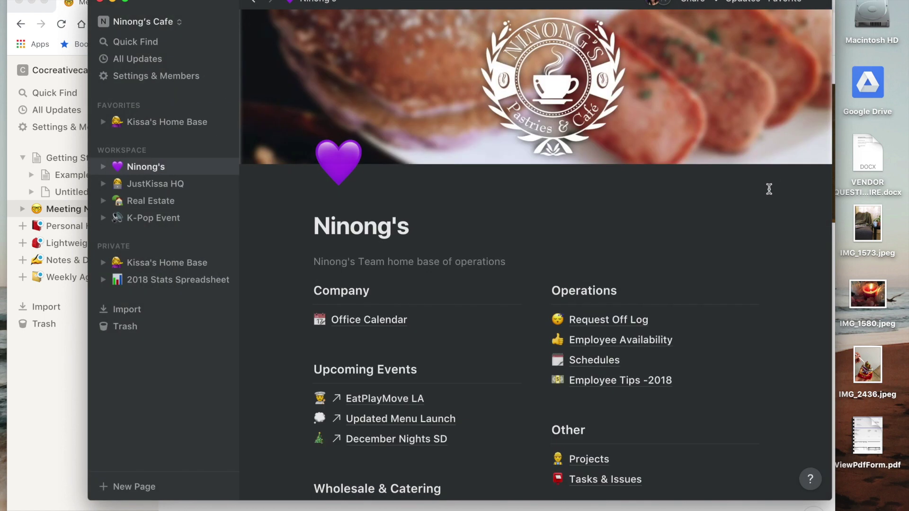
scroll(407, 201, down, 1)
scroll(407, 201, up, 1)
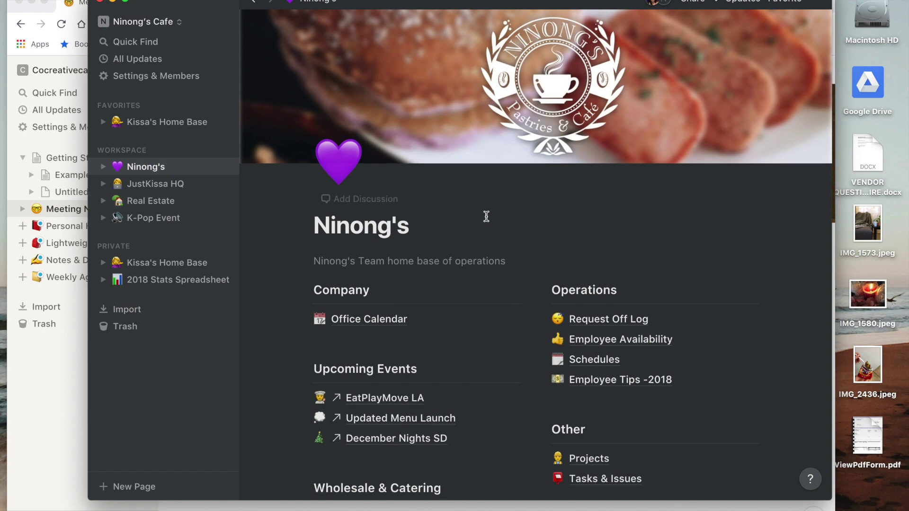
scroll(486, 217, down, 3)
scroll(486, 216, up, 3)
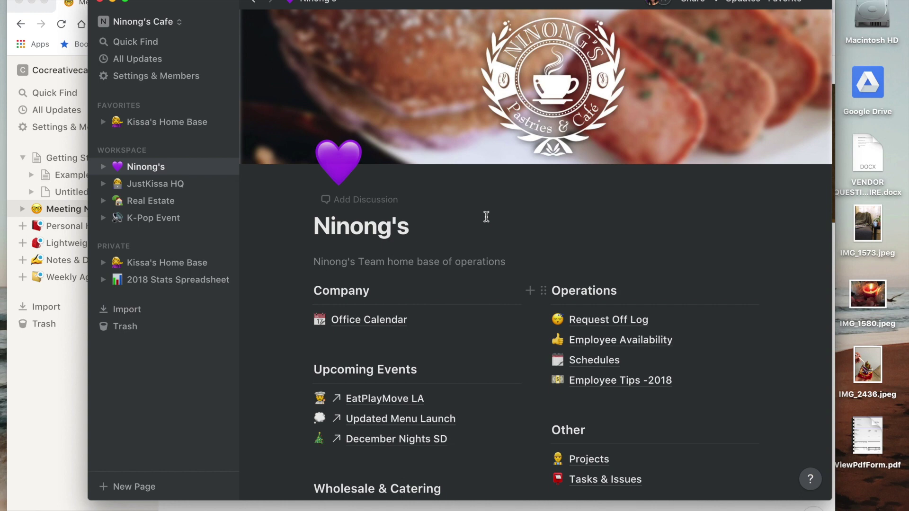
Bring the browser's Notion workspace forward and create a new Untitled page
scroll(486, 216, down, 5)
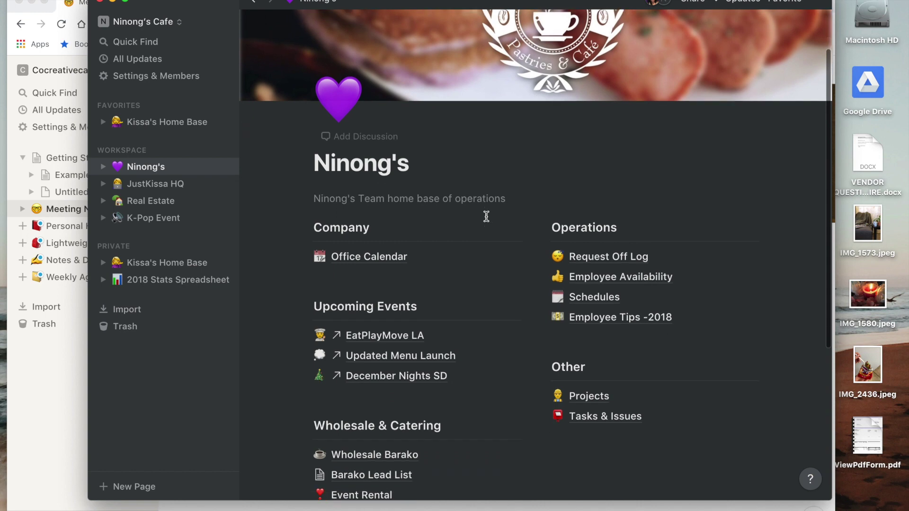
scroll(486, 216, up, 5)
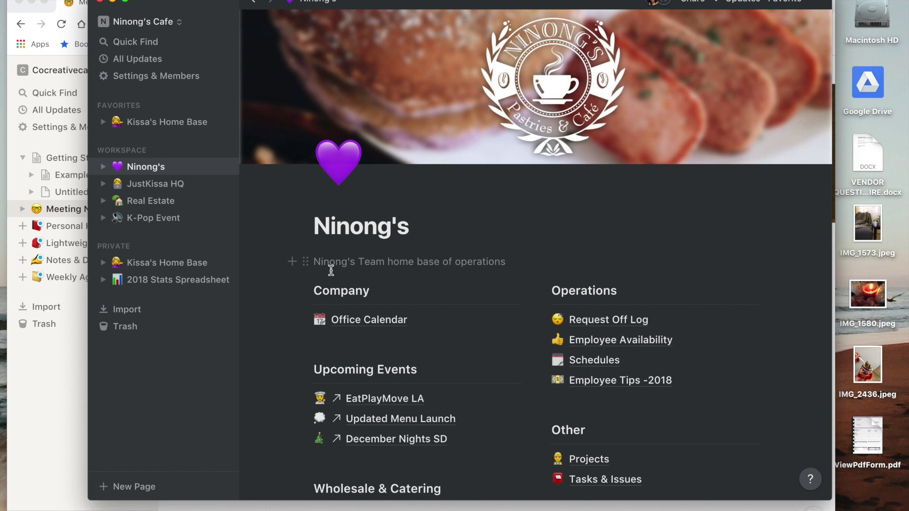
click(22, 410)
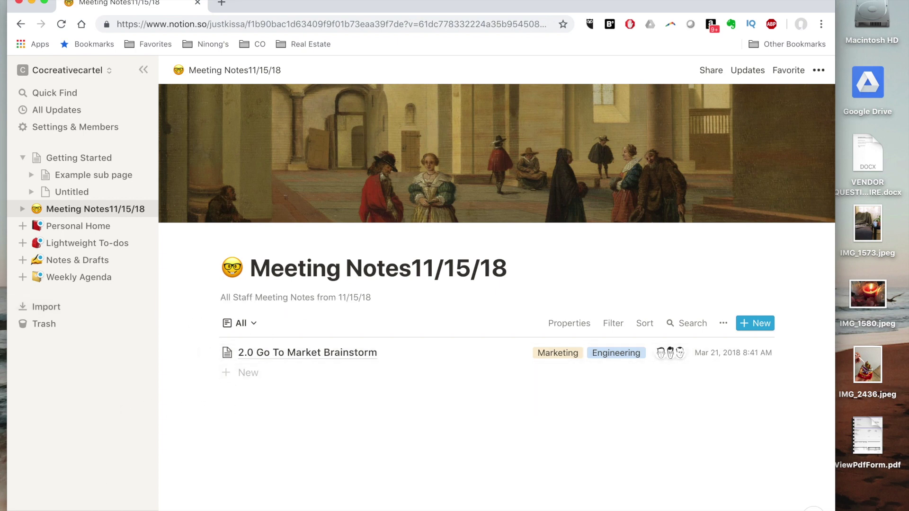
click(69, 507)
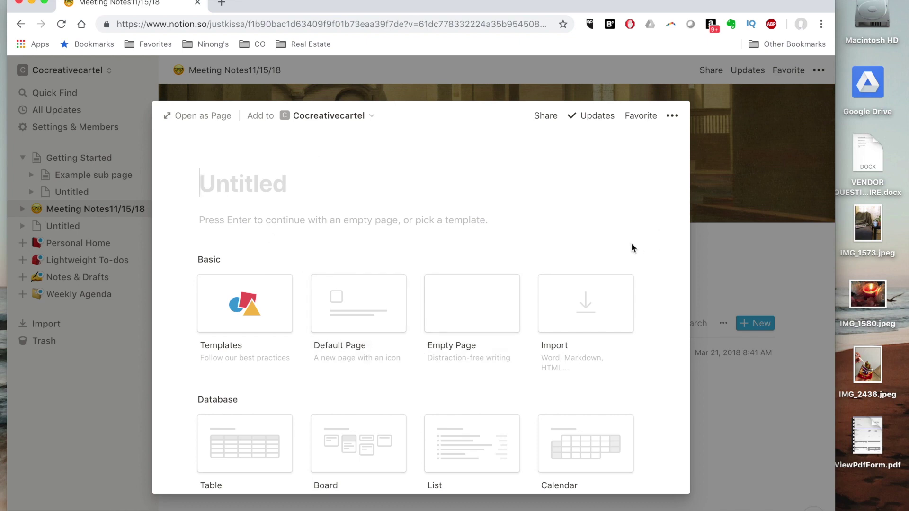
Scroll through the Basic page types and the Table, Board, List, Calendar and Gallery database choices
scroll(632, 246, down, 3)
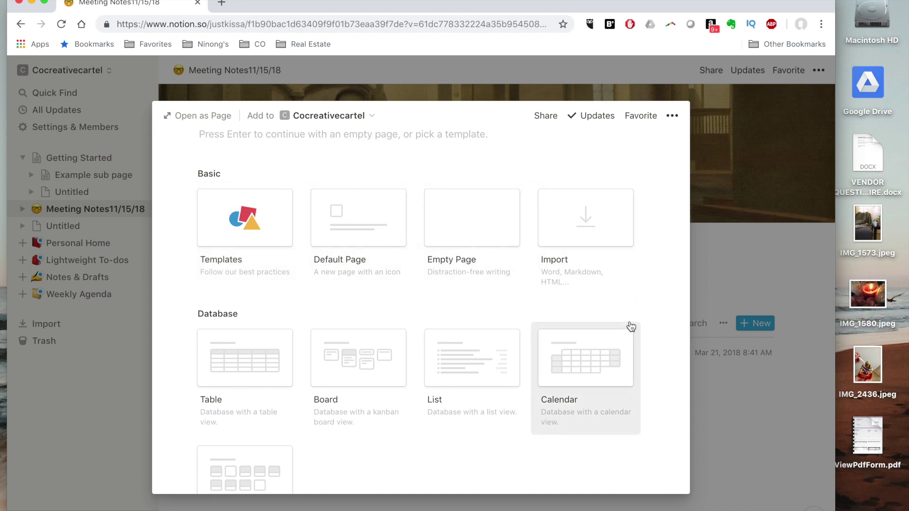
scroll(629, 321, down, 2)
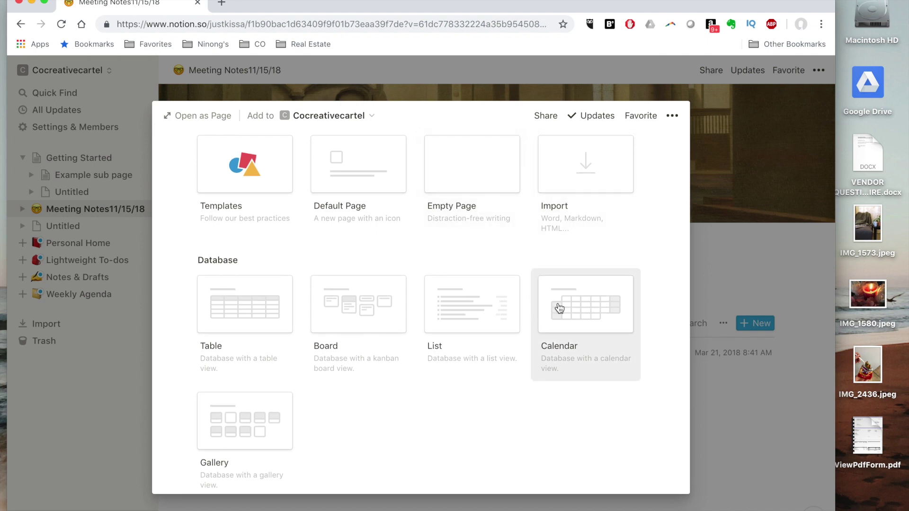
scroll(345, 334, down, 3)
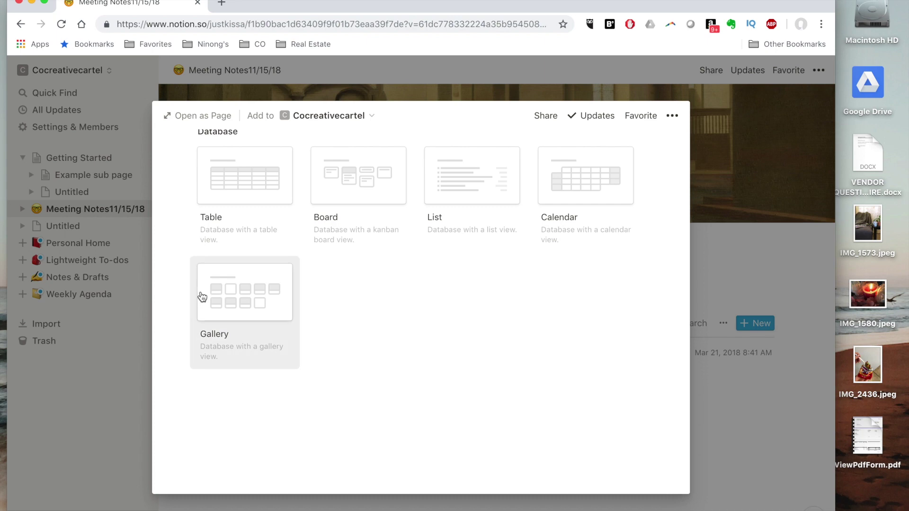
scroll(202, 296, up, 5)
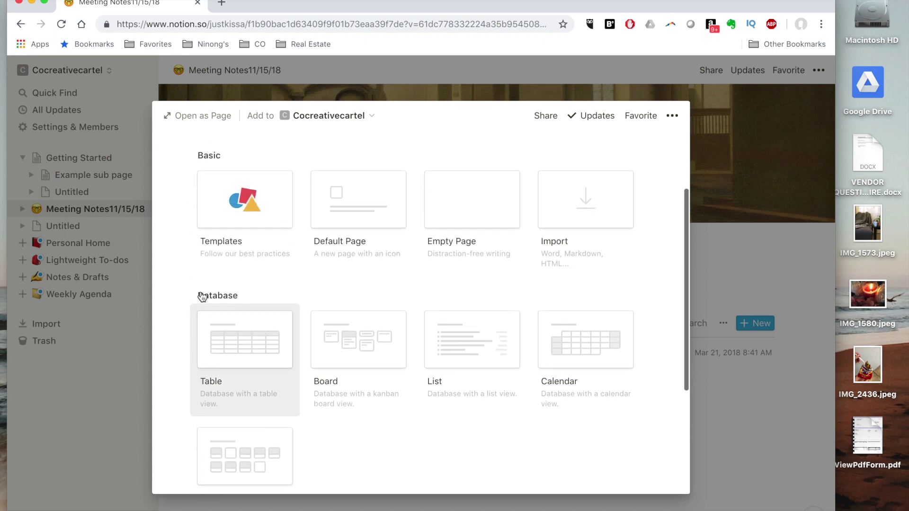
Open the template gallery and preview the Team Home and Employee Onboarding templates
click(223, 289)
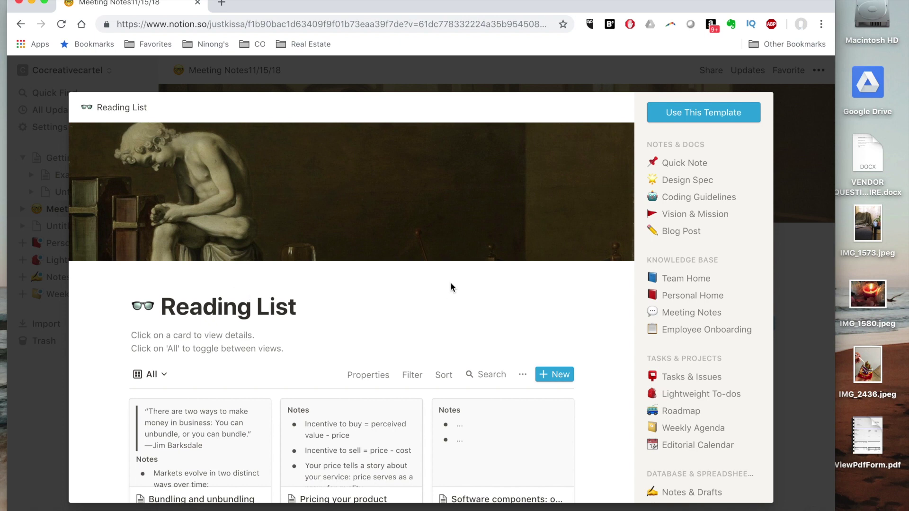
scroll(683, 198, down, 1)
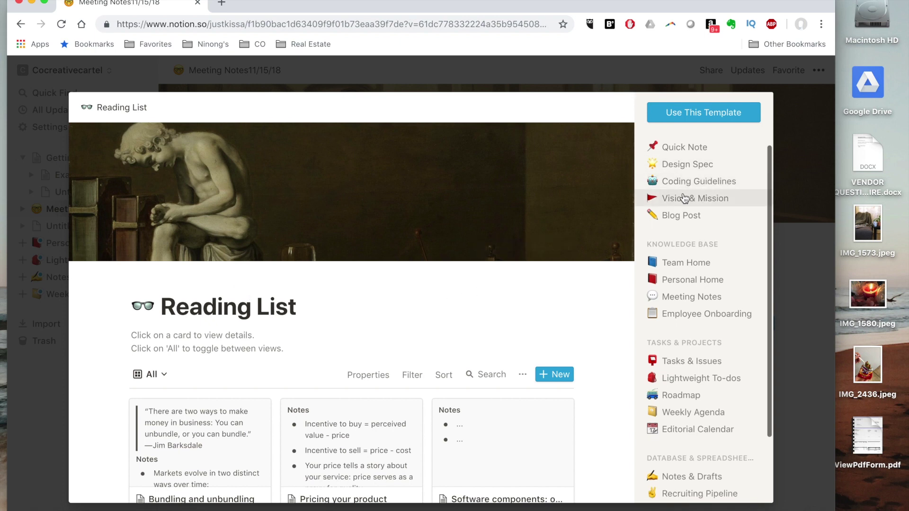
scroll(681, 204, down, 3)
click(691, 214)
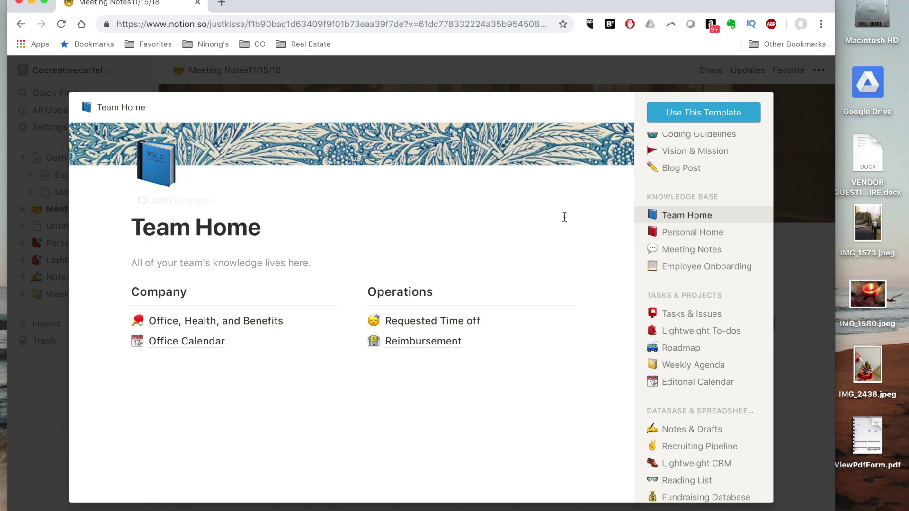
click(702, 265)
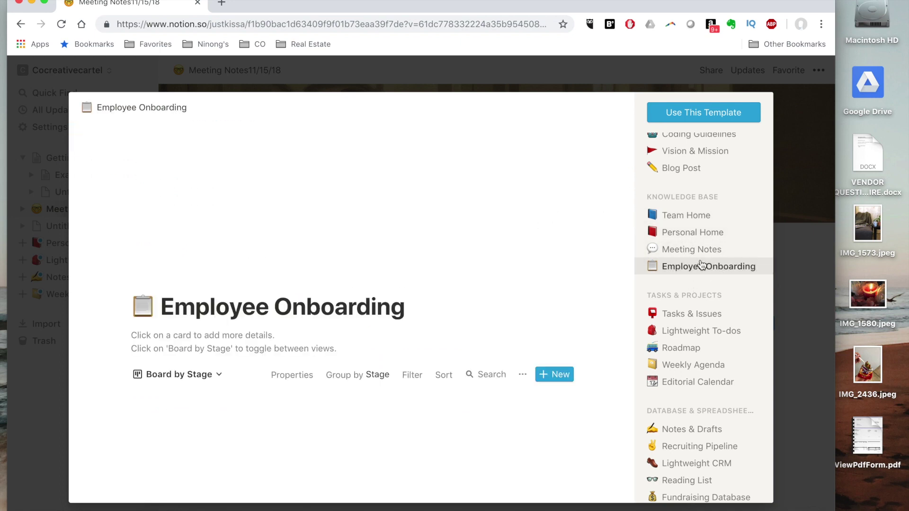
scroll(426, 251, down, 5)
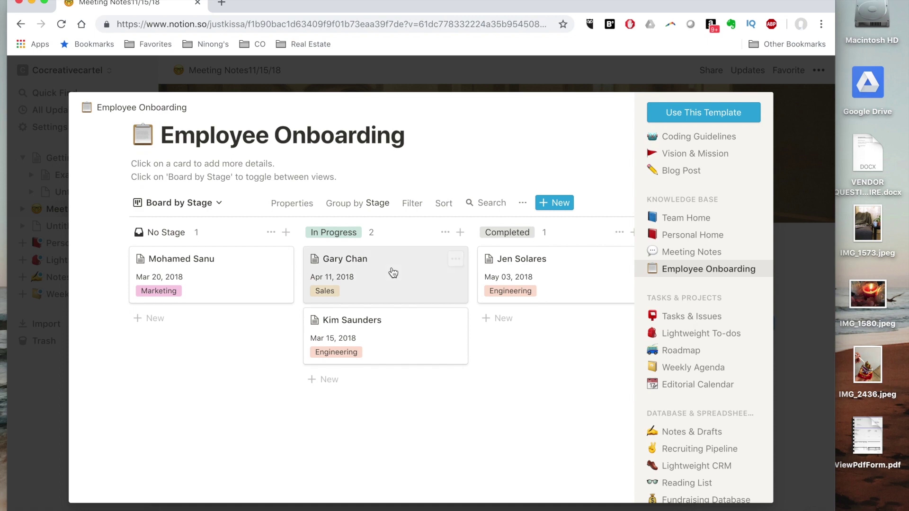
scroll(695, 350, down, 1)
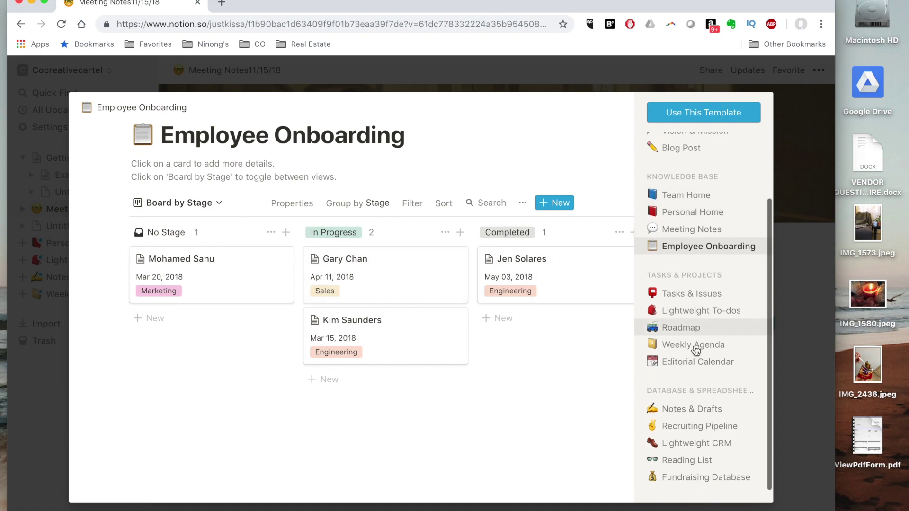
Preview Lightweight To-do's, then the Lightweight CRM template with its $690,000 contacts table
click(699, 312)
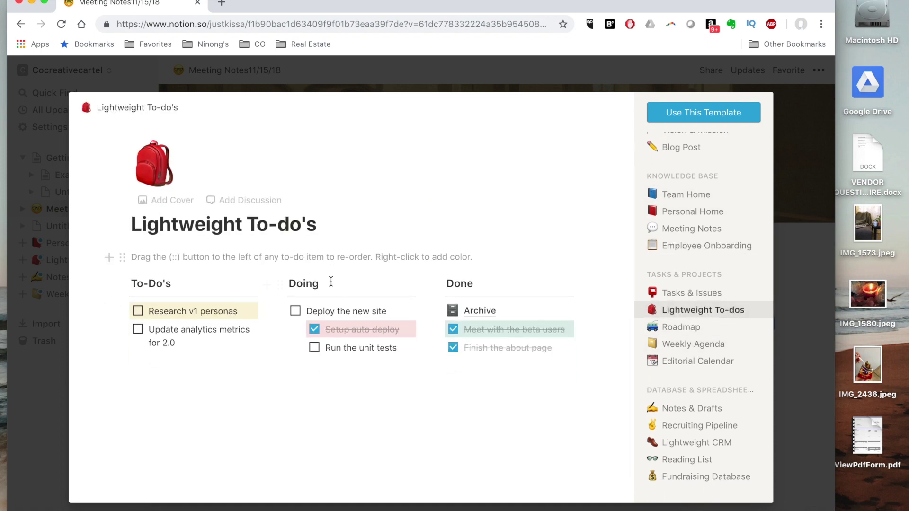
scroll(588, 299, down, 1)
scroll(673, 339, down, 1)
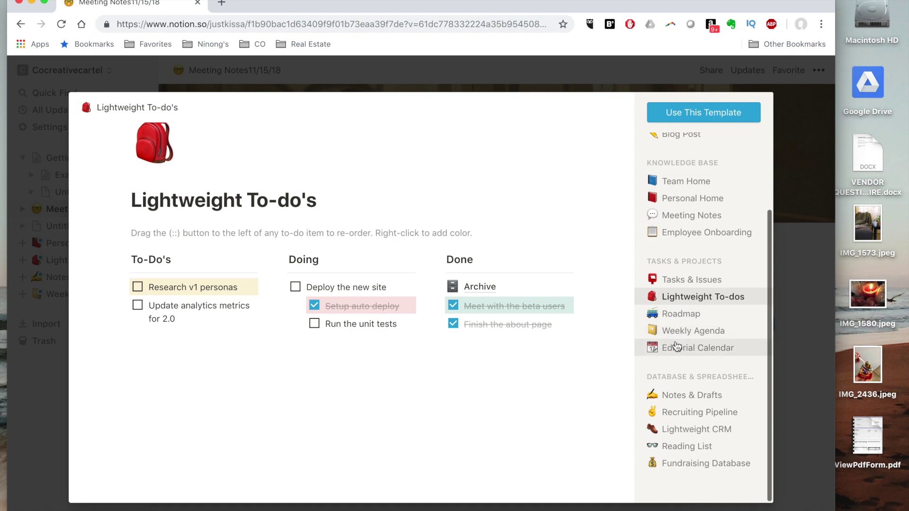
click(724, 429)
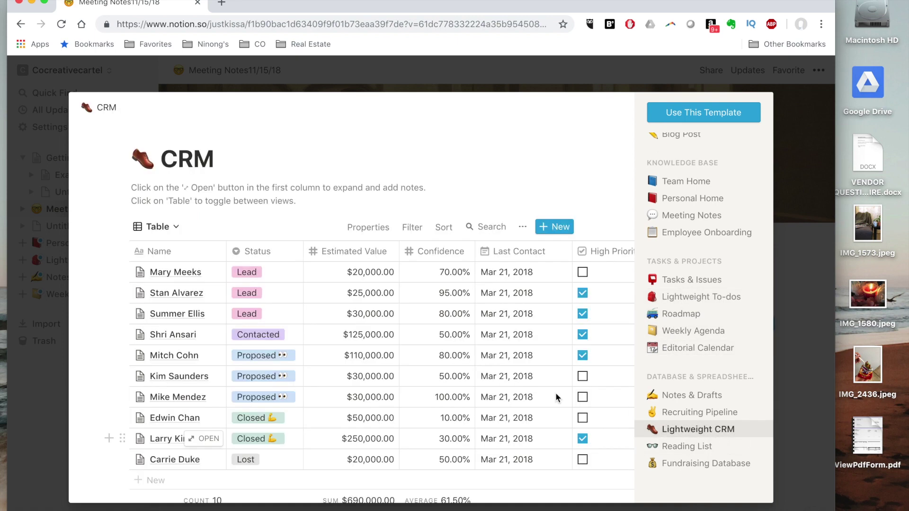
scroll(400, 375, down, 3)
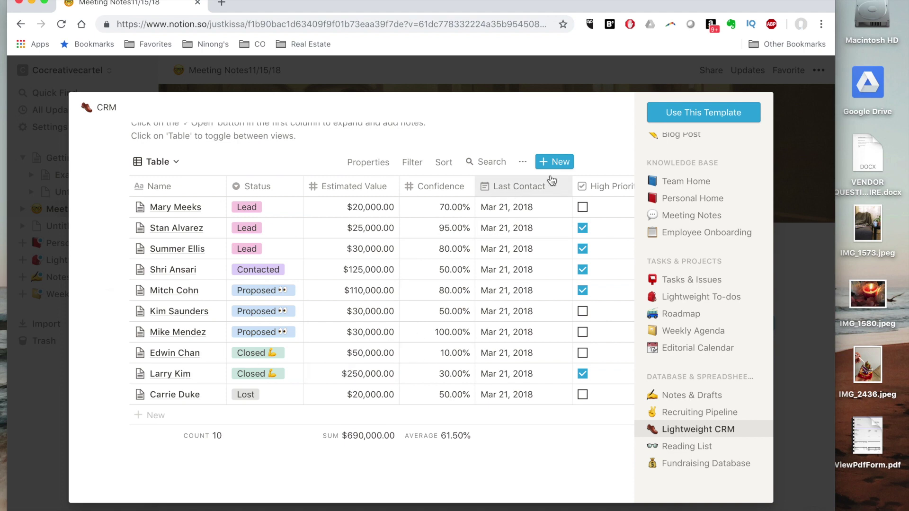
scroll(410, 239, up, 3)
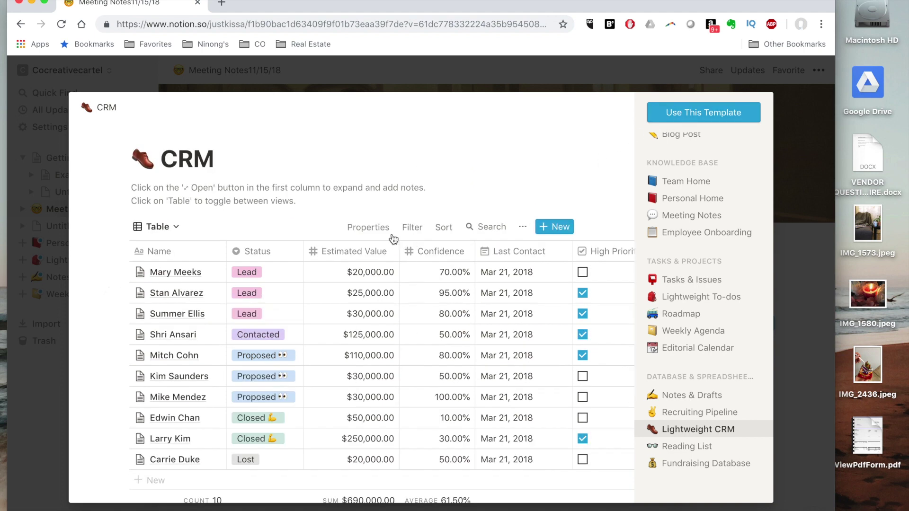
Add the Lightweight CRM template as a new page, leaving its icon unchanged
click(703, 112)
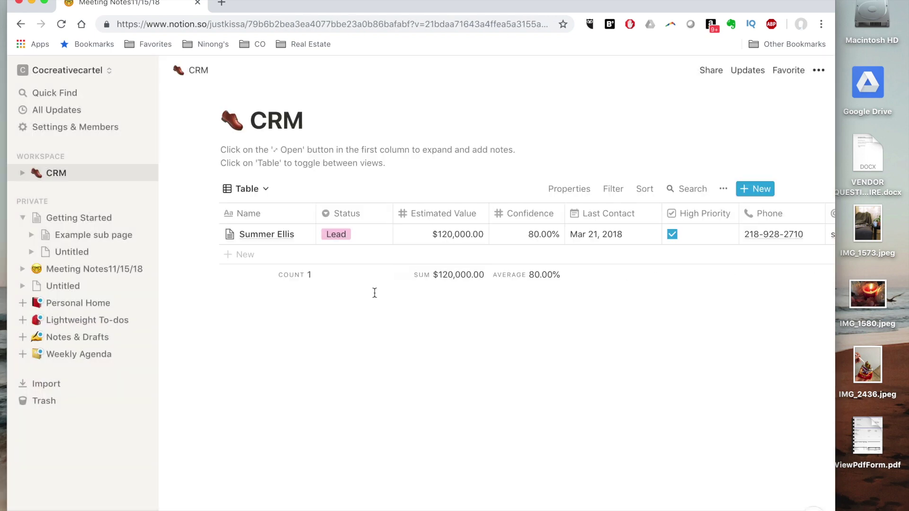
mouse_move(297, 235)
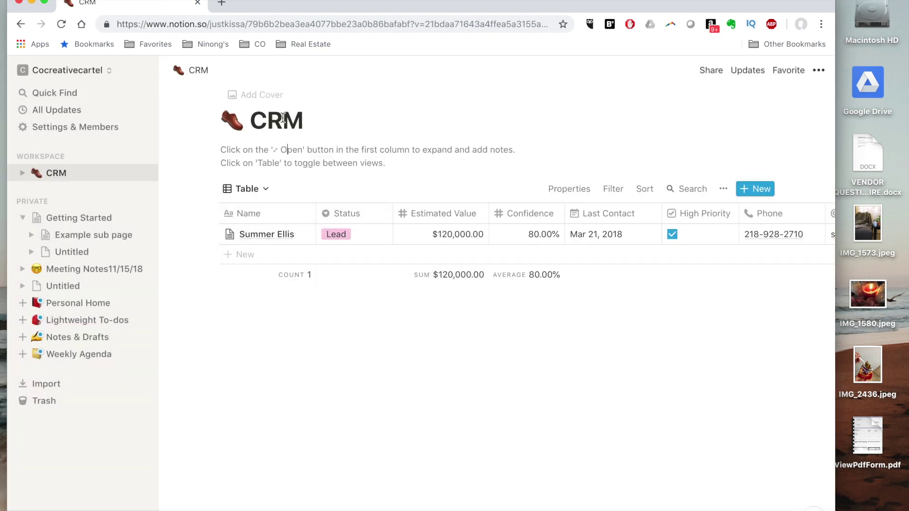
click(225, 120)
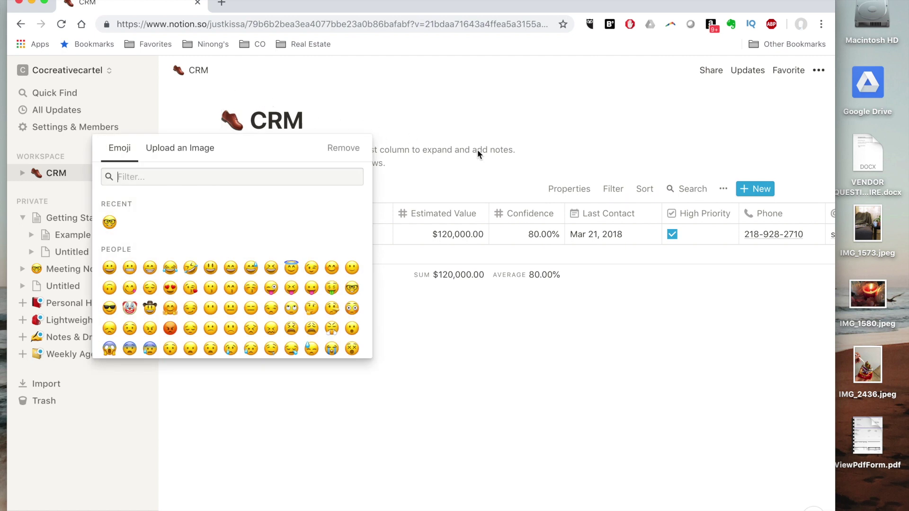
click(476, 173)
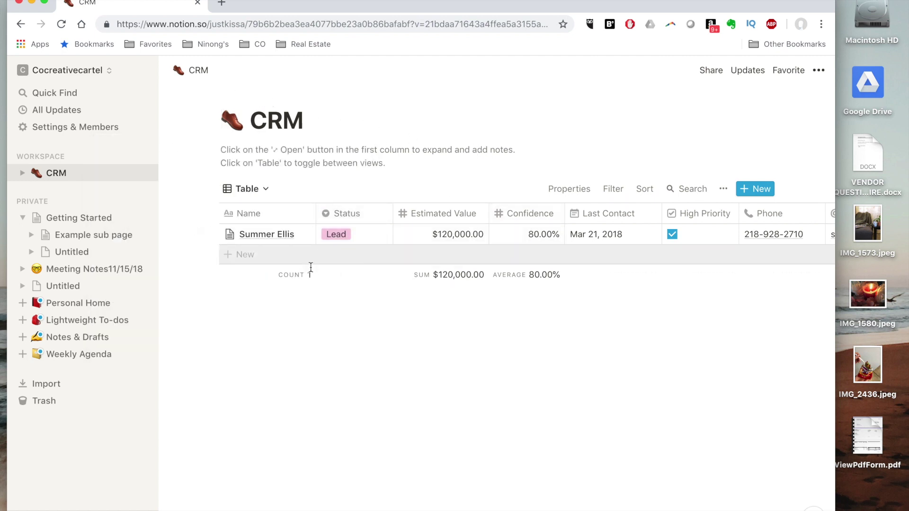
Switch to the Notion desktop app showing the Ninong's page
scroll(345, 294, right, 1)
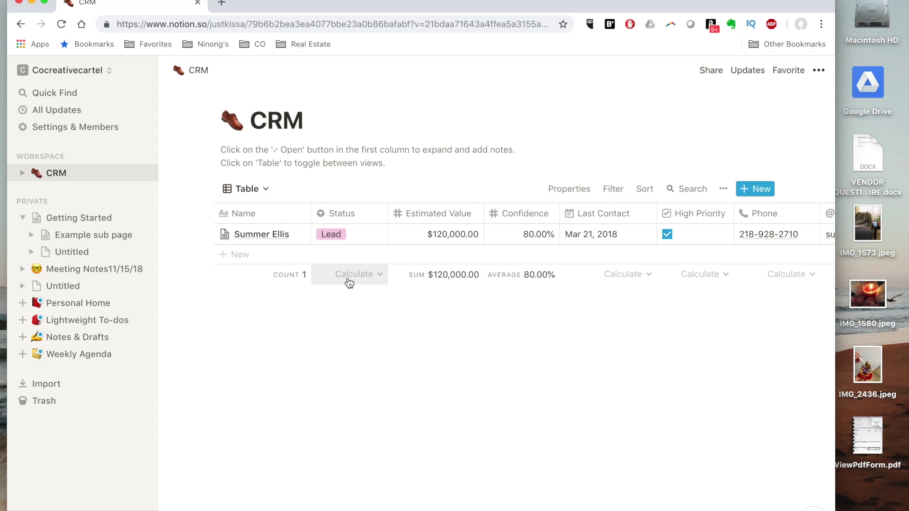
mouse_move(421, 509)
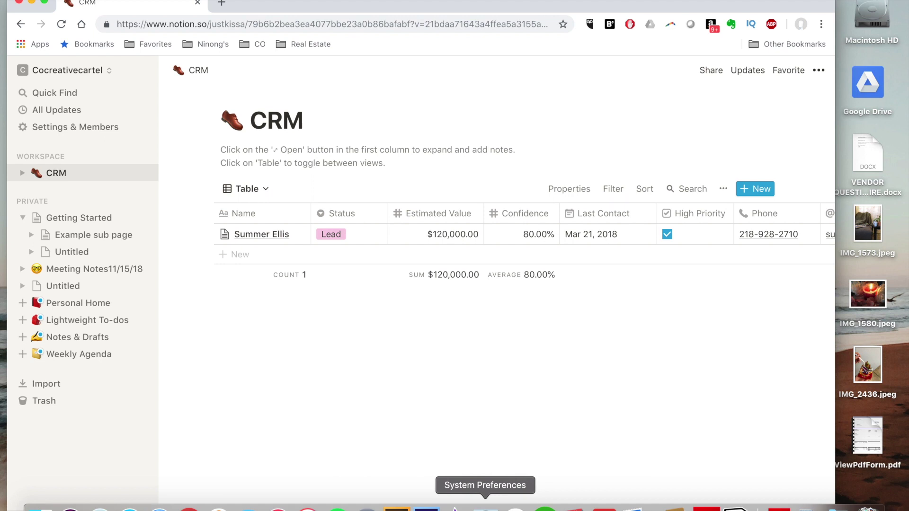
click(736, 508)
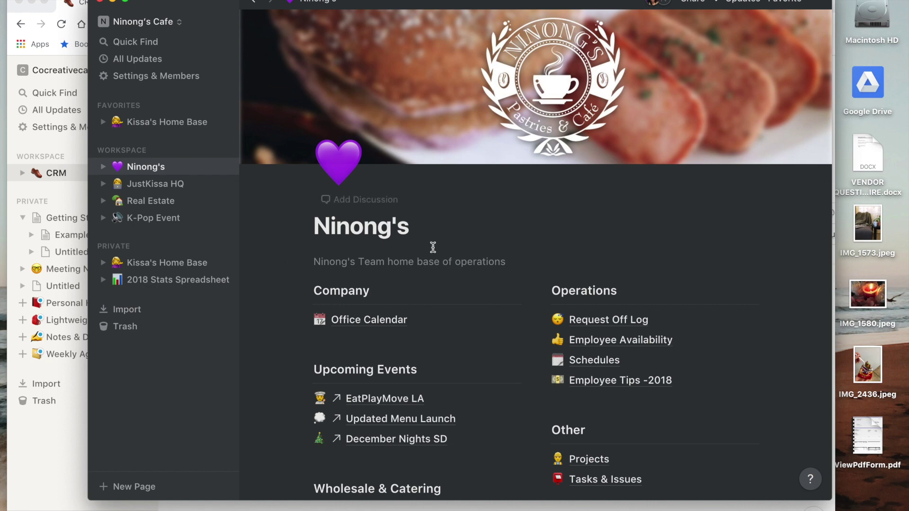
Open JustKissa HQ's Blog Schedule board and browse its Post Ideas, This Week and Published columns
click(169, 184)
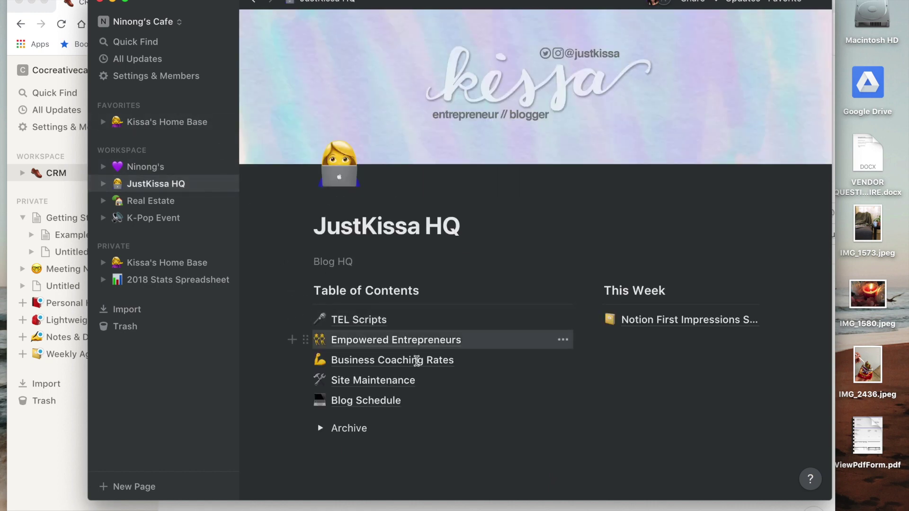
click(376, 403)
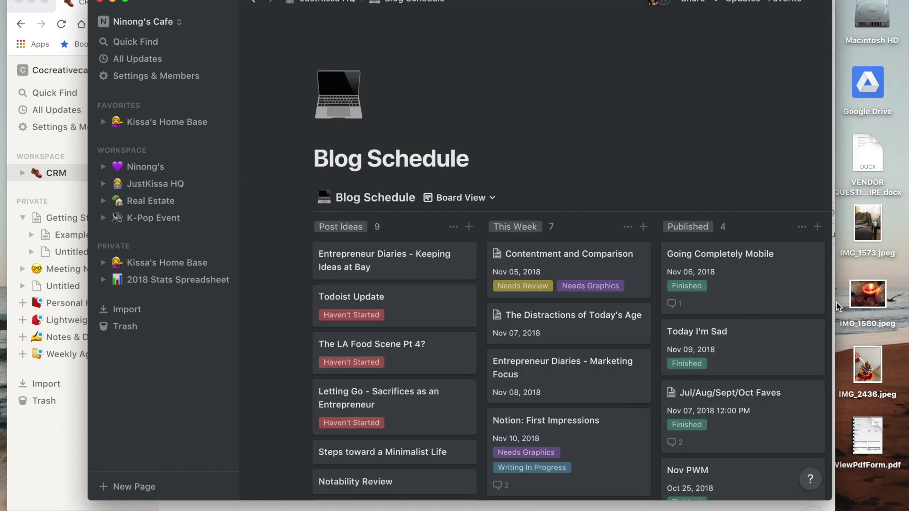
drag(841, 303, 908, 304)
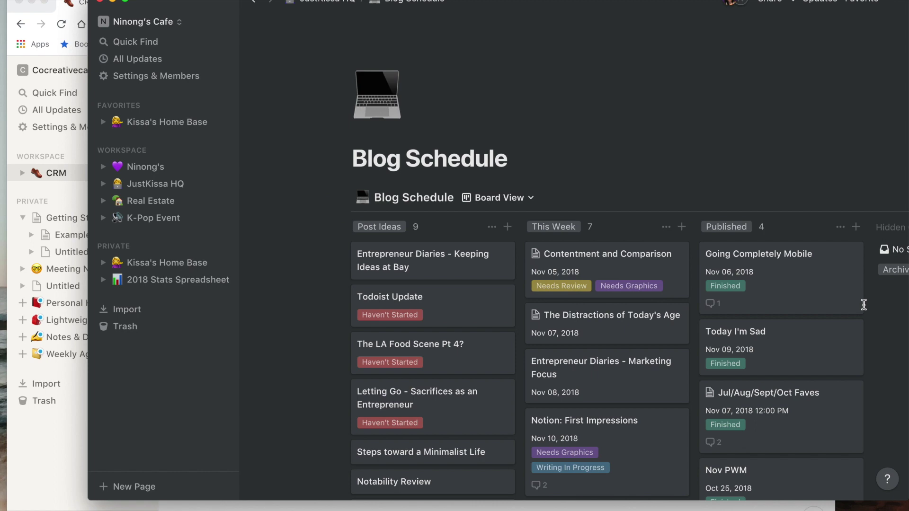
scroll(827, 306, down, 3)
scroll(827, 305, up, 3)
scroll(827, 305, right, 4)
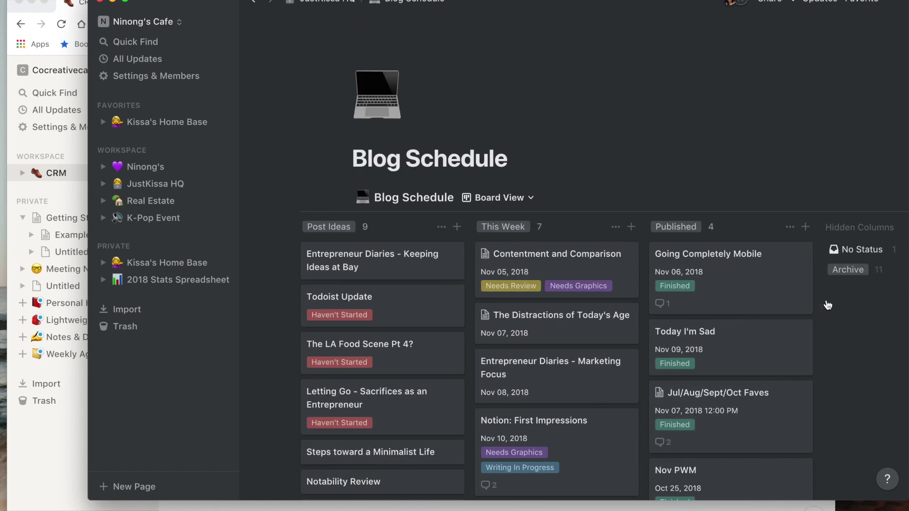
scroll(827, 305, down, 3)
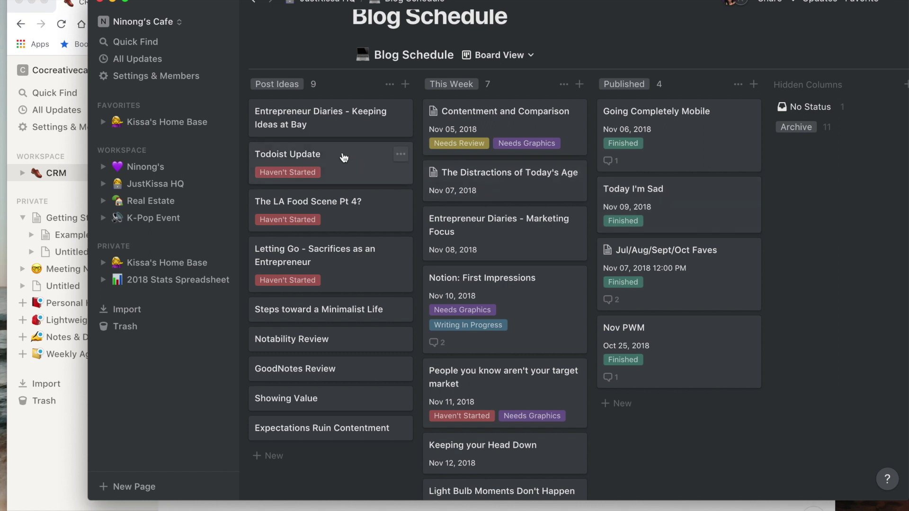
scroll(389, 147, up, 2)
scroll(654, 219, down, 5)
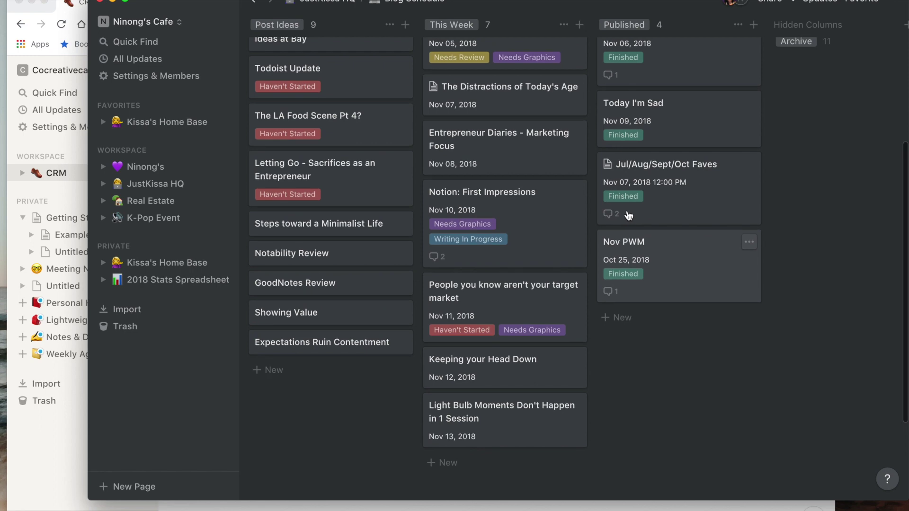
Preview the 'People you know aren't your target market' post, close it, and return to Ninong's
click(525, 310)
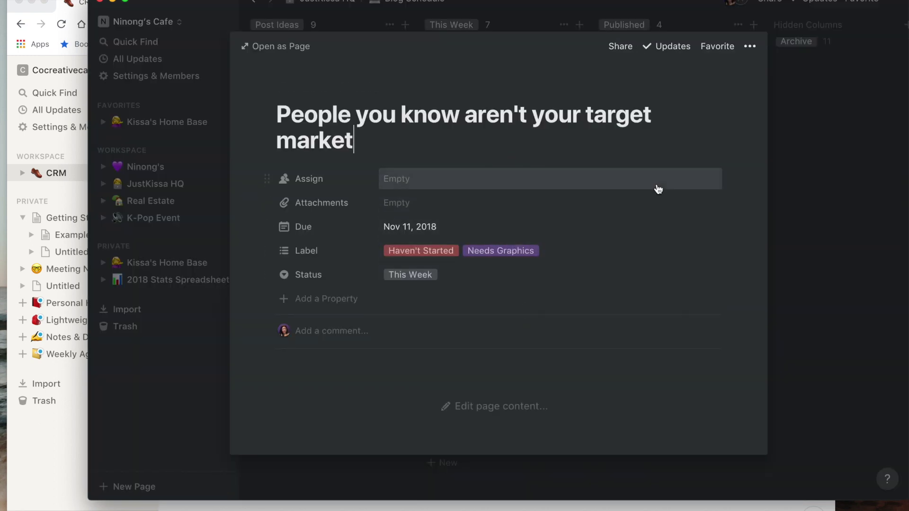
click(825, 211)
scroll(791, 208, up, 2)
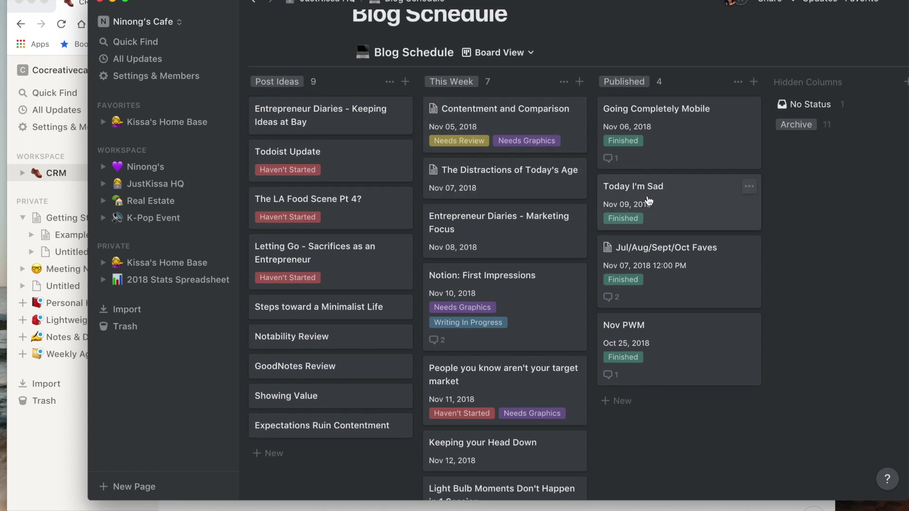
scroll(650, 196, up, 5)
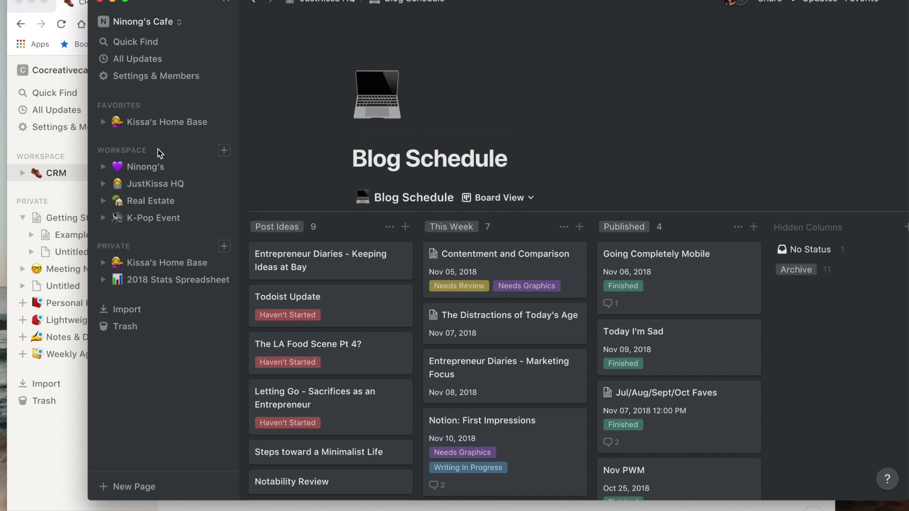
click(144, 166)
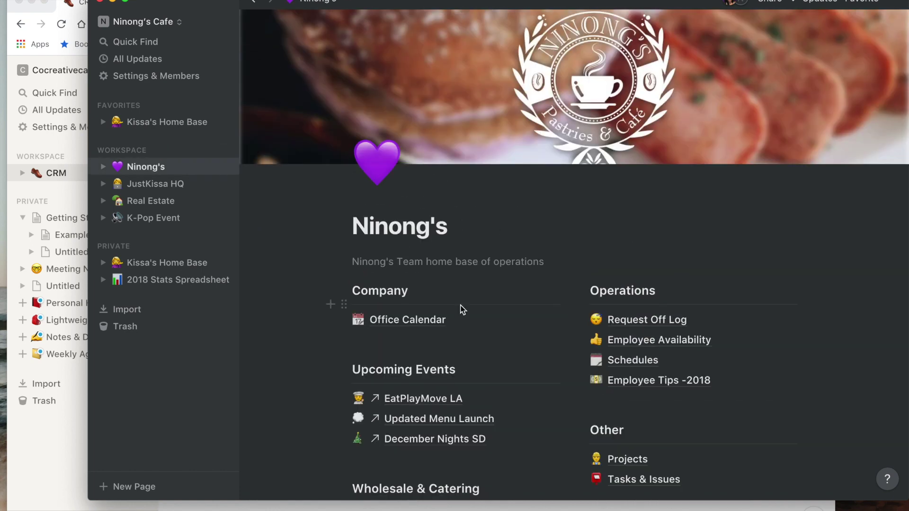
Open the Office Calendar and view the November 10 Cake Order event
click(416, 320)
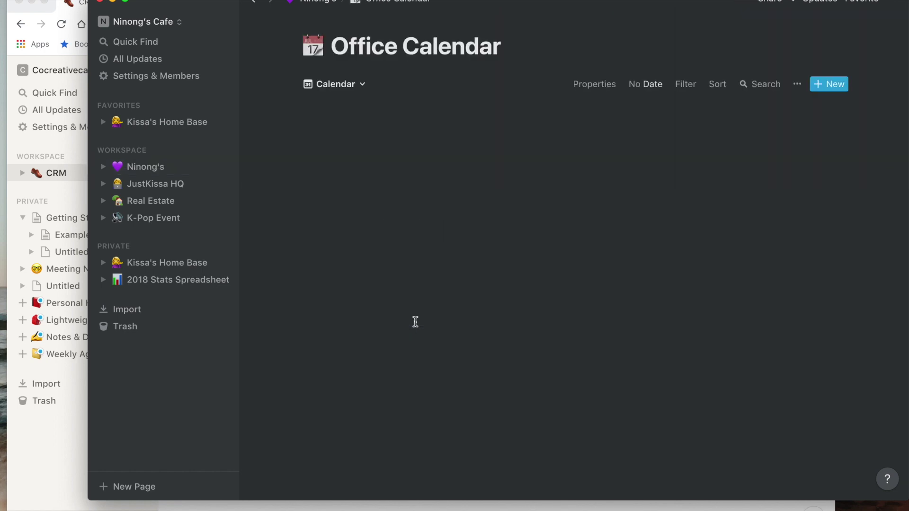
scroll(424, 320, down, 3)
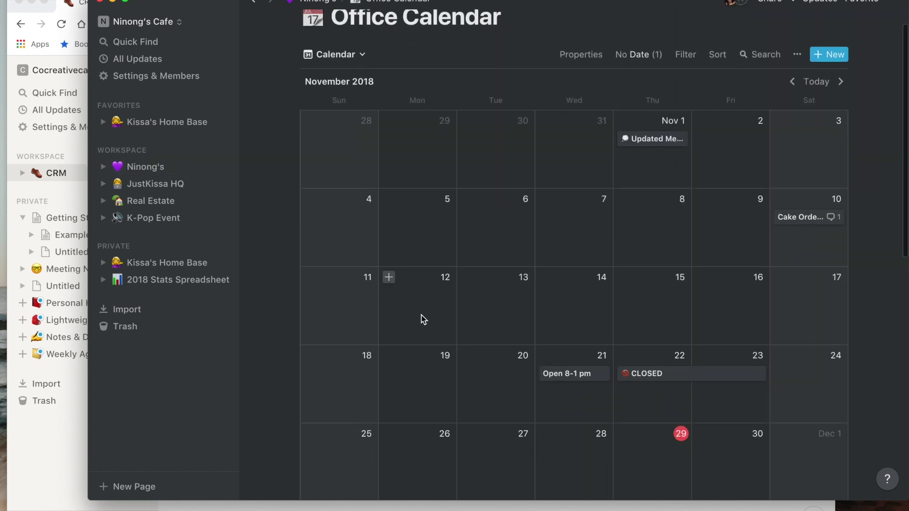
mouse_move(484, 509)
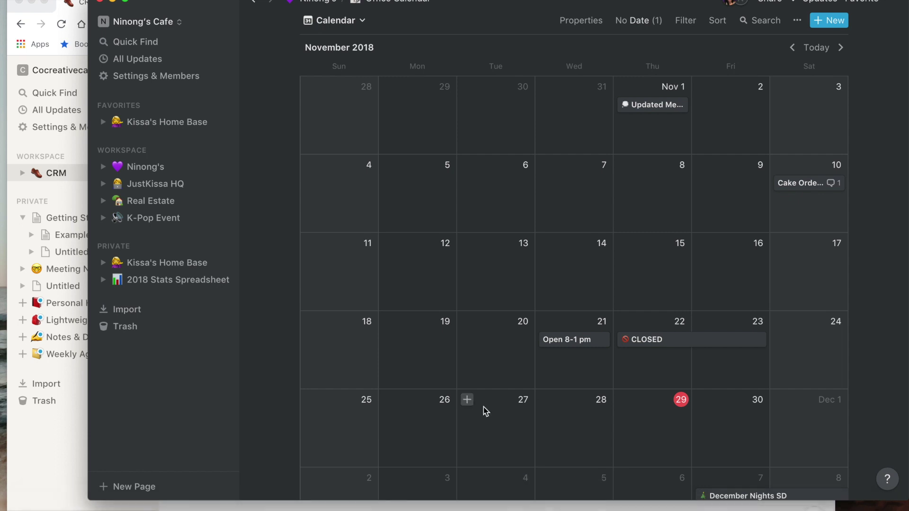
scroll(484, 406, up, 2)
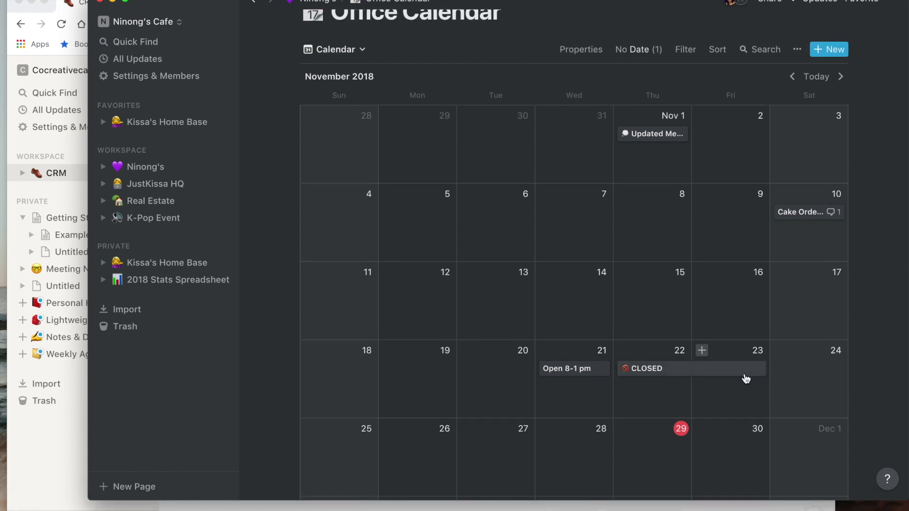
scroll(875, 367, down, 3)
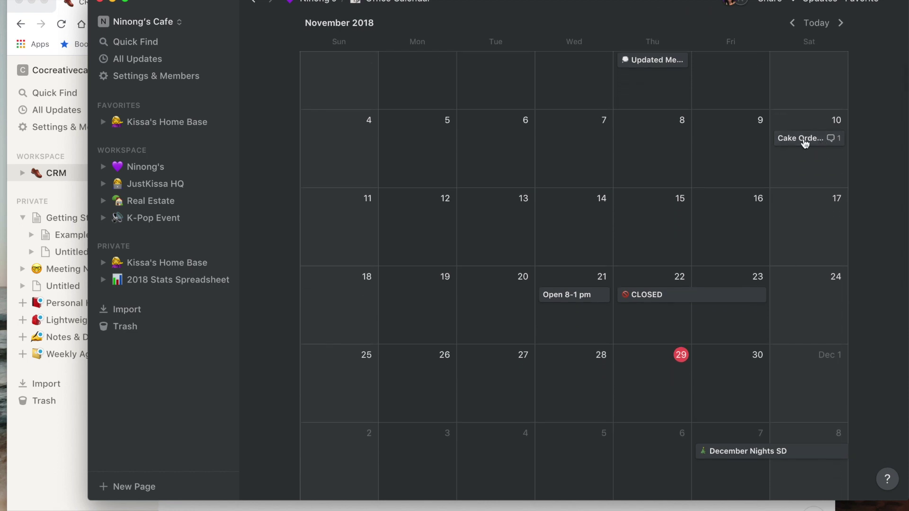
click(804, 139)
click(892, 246)
Read through the December Nights SD event page, then return to the calendar
click(780, 451)
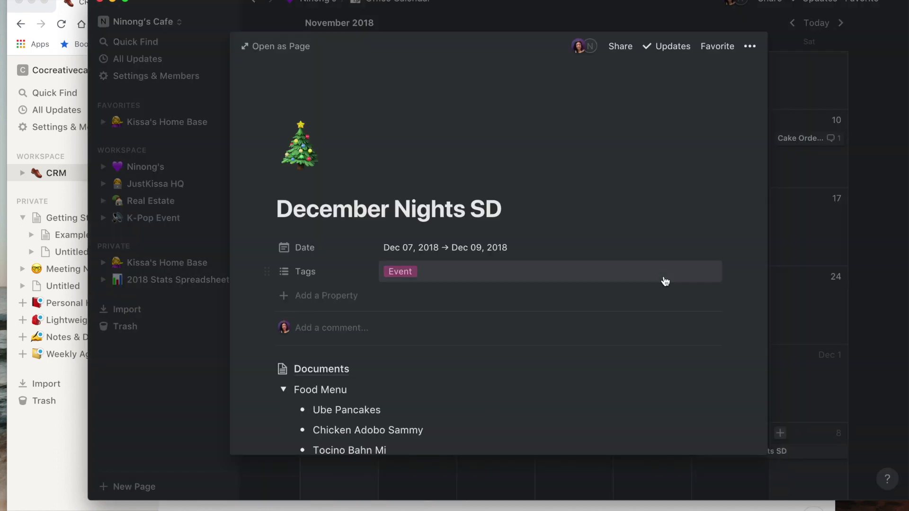
scroll(663, 280, down, 4)
scroll(663, 276, up, 4)
scroll(663, 276, down, 5)
scroll(663, 276, down, 3)
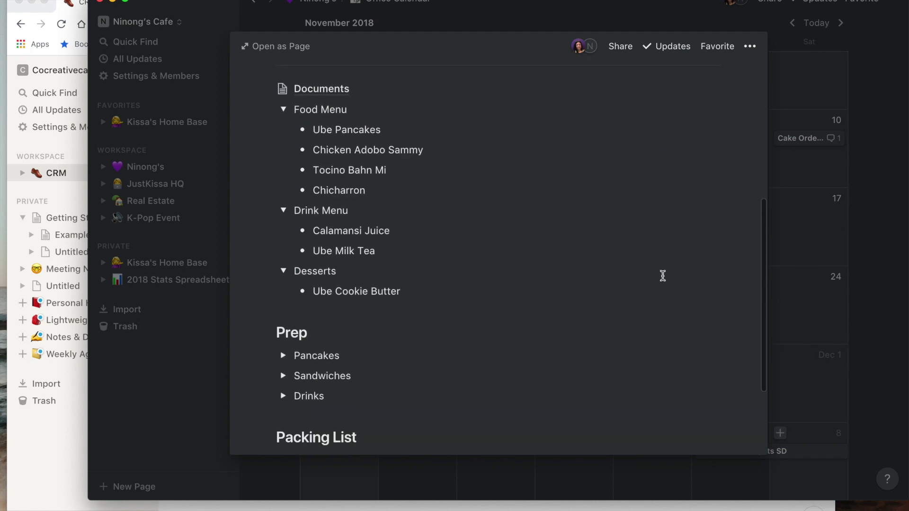
scroll(660, 270, up, 7)
click(904, 276)
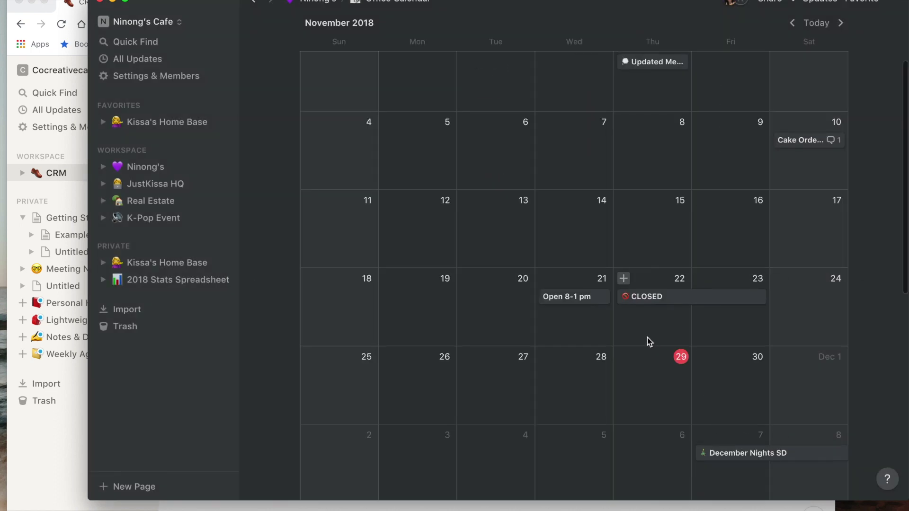
Look ahead to December 2018's events, then go back to November 2018
scroll(629, 331, up, 2)
scroll(628, 331, up, 3)
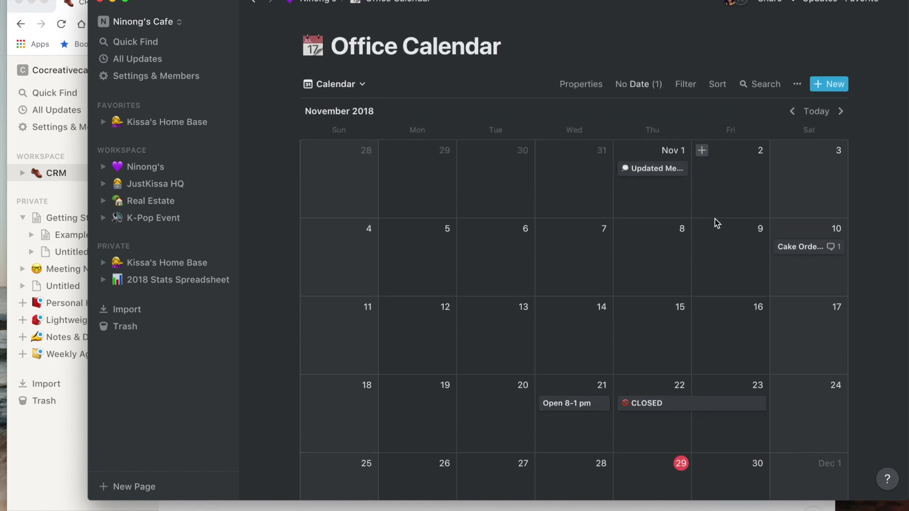
scroll(712, 222, down, 1)
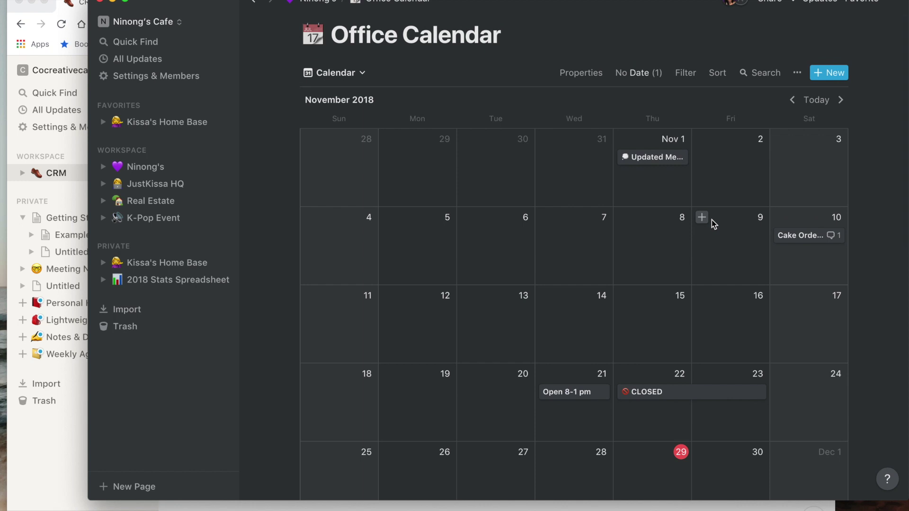
scroll(711, 220, down, 5)
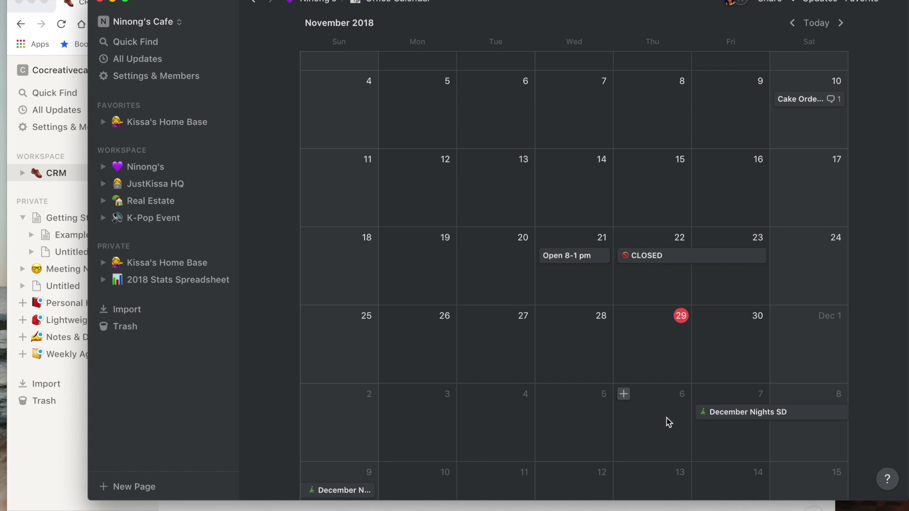
scroll(666, 418, down, 3)
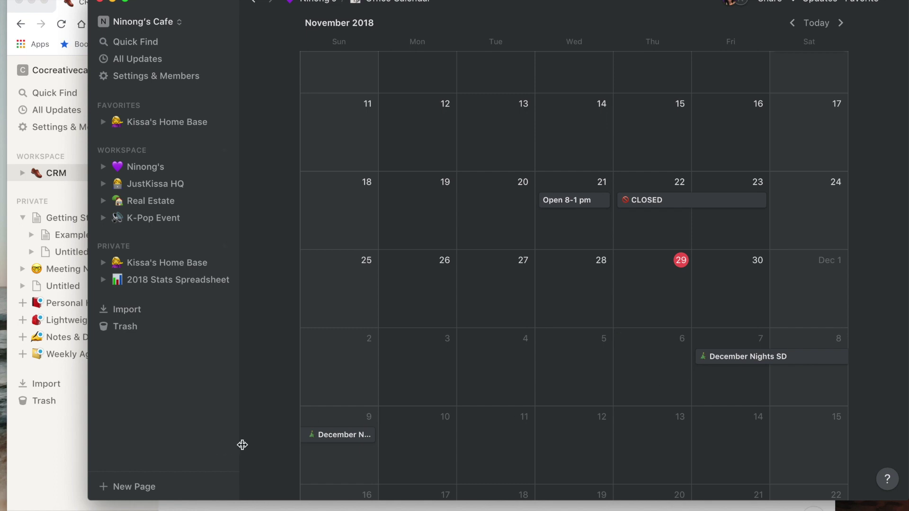
scroll(521, 429, up, 3)
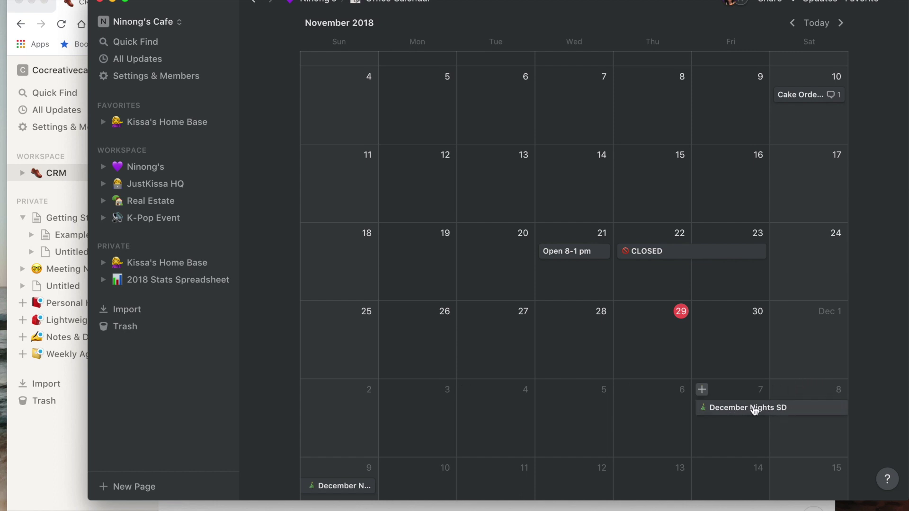
scroll(736, 404, up, 3)
scroll(738, 405, up, 3)
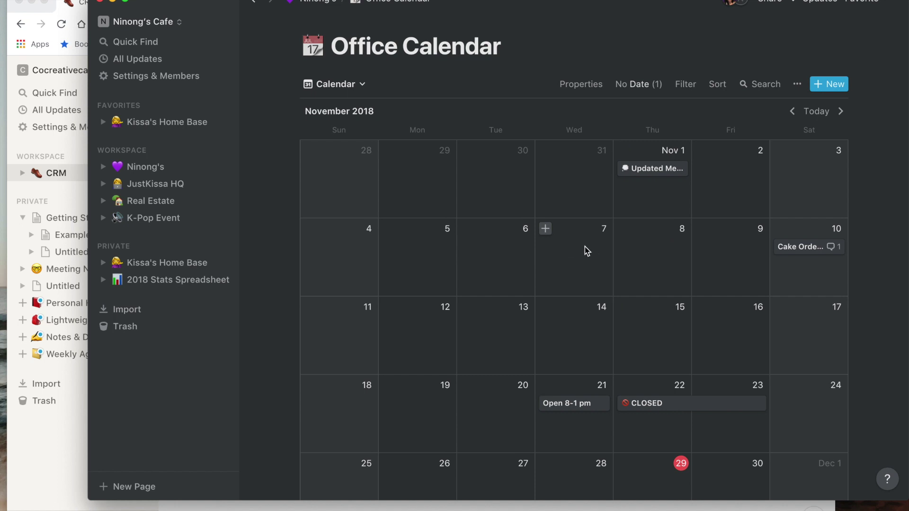
click(840, 112)
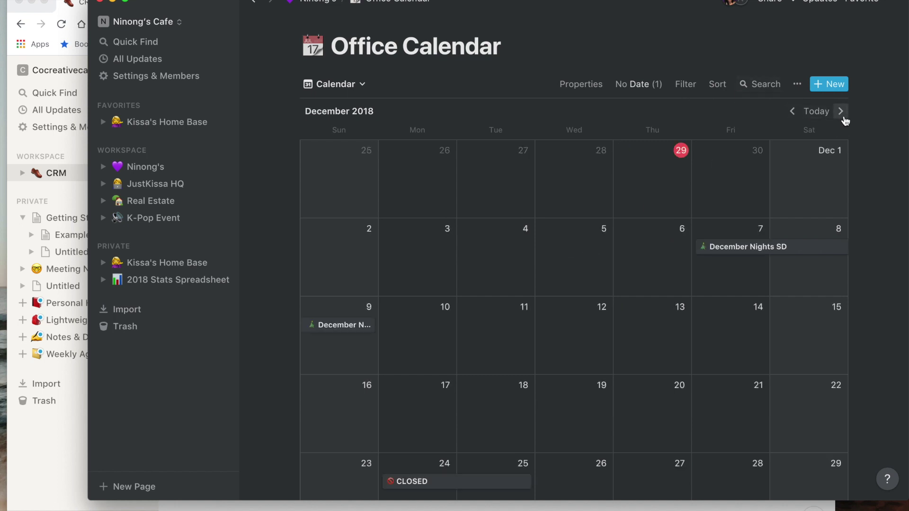
click(791, 112)
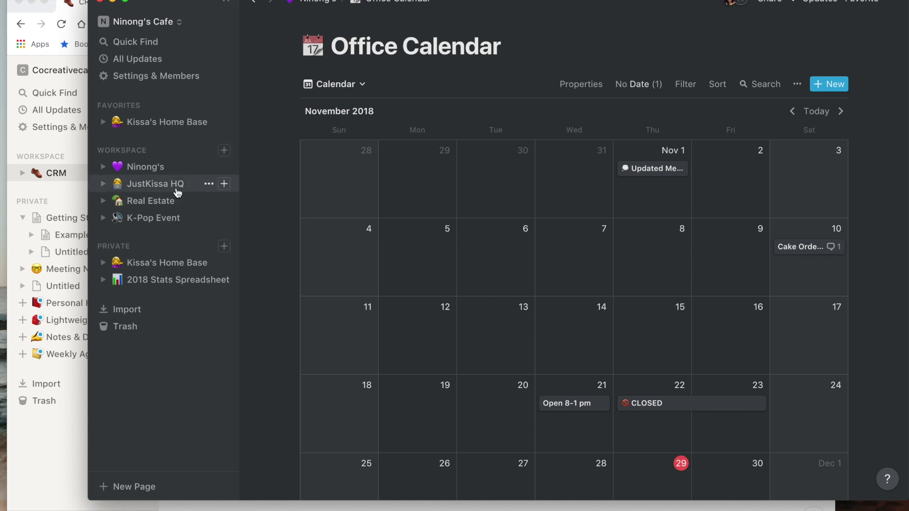
Go to JustKissa HQ and follow its Table of Contents link to the Blog Schedule board
click(153, 186)
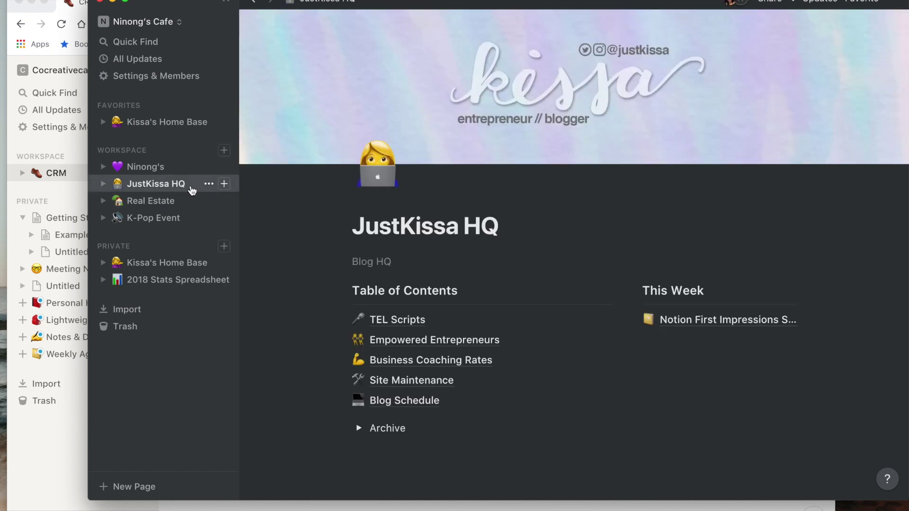
scroll(327, 222, down, 2)
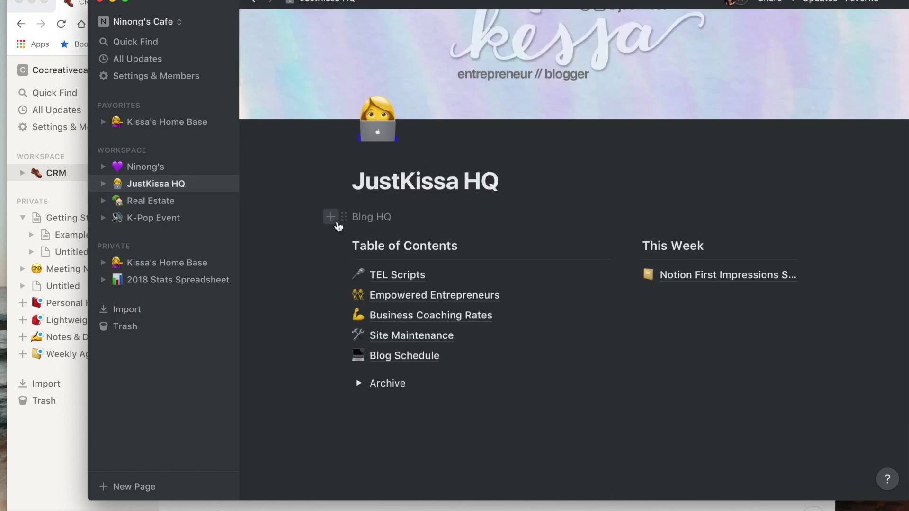
scroll(338, 223, up, 2)
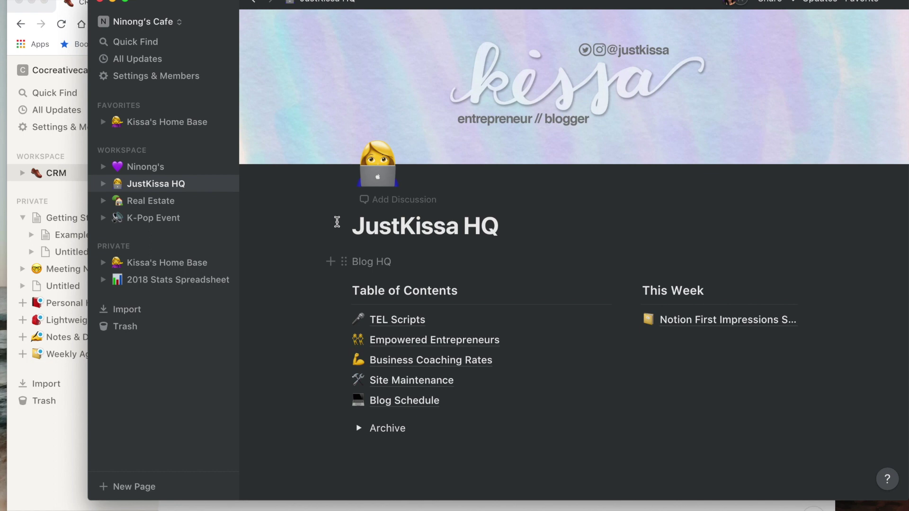
scroll(416, 279, down, 3)
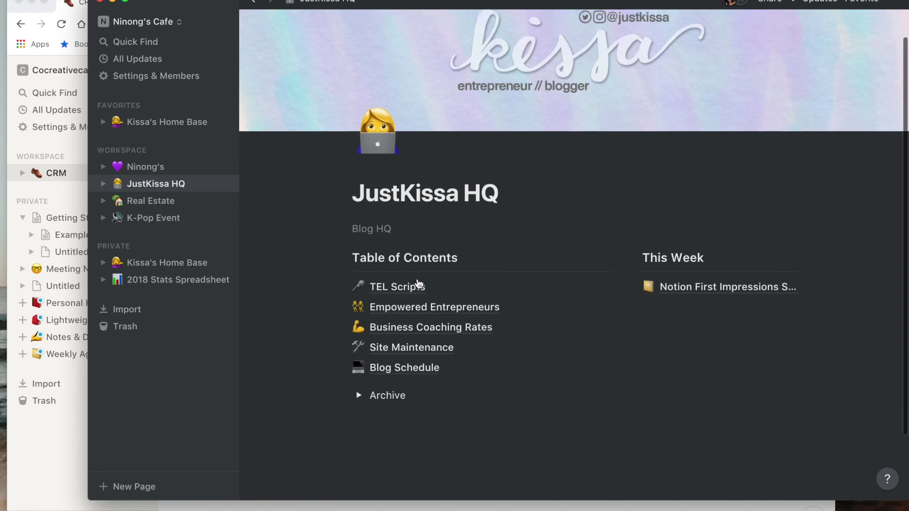
click(416, 327)
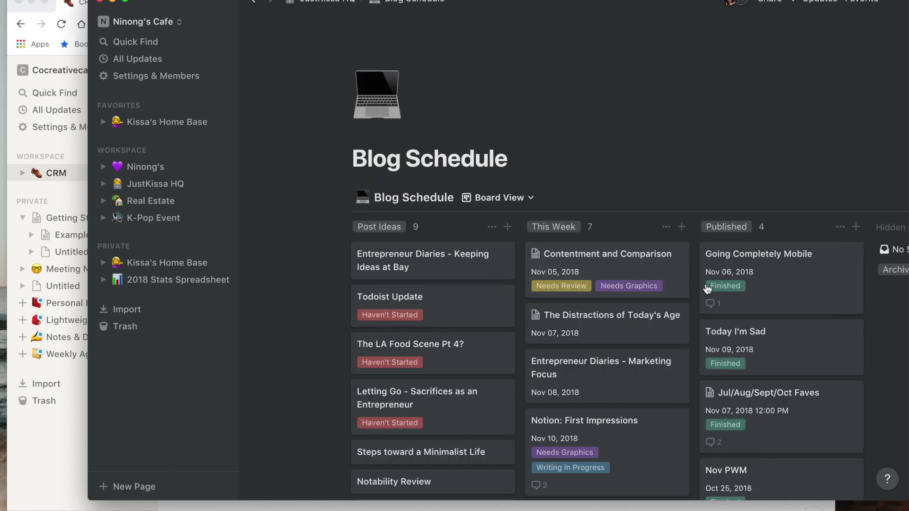
click(787, 287)
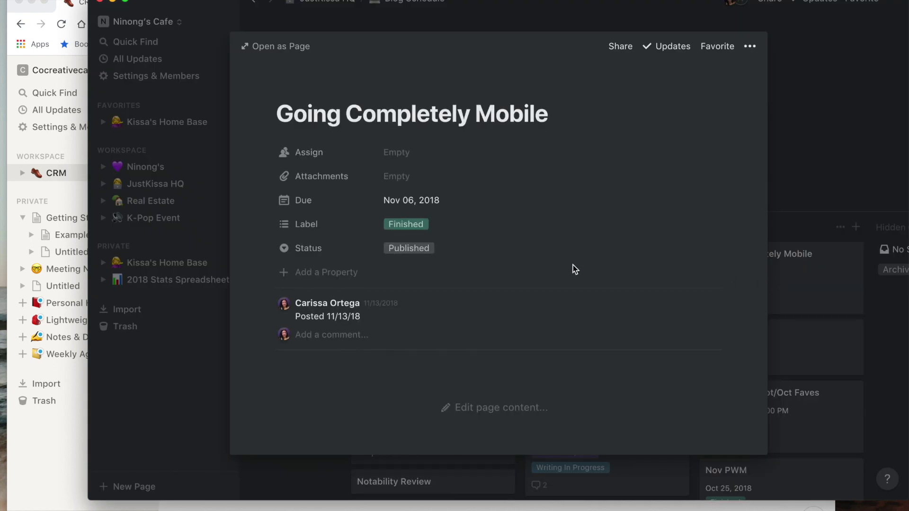
scroll(787, 288, down, 3)
click(788, 294)
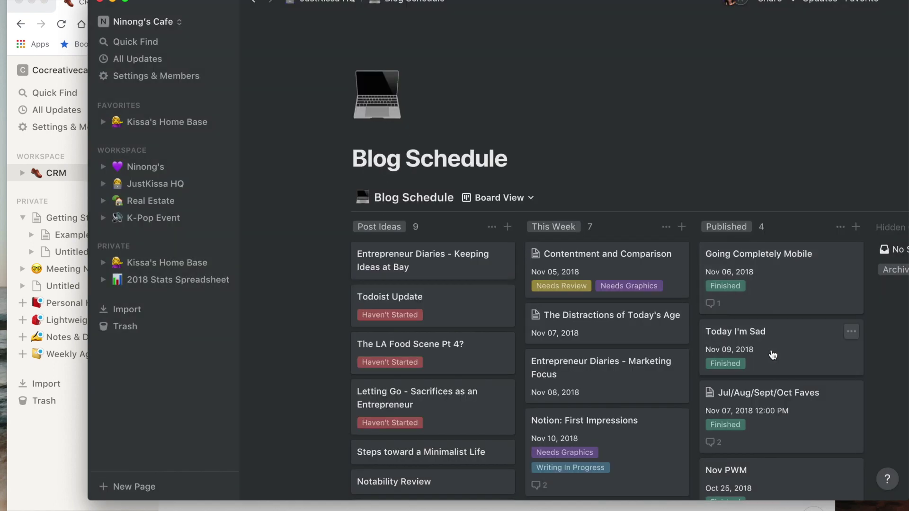
click(767, 356)
click(768, 353)
click(797, 397)
scroll(567, 333, down, 2)
scroll(567, 333, down, 10)
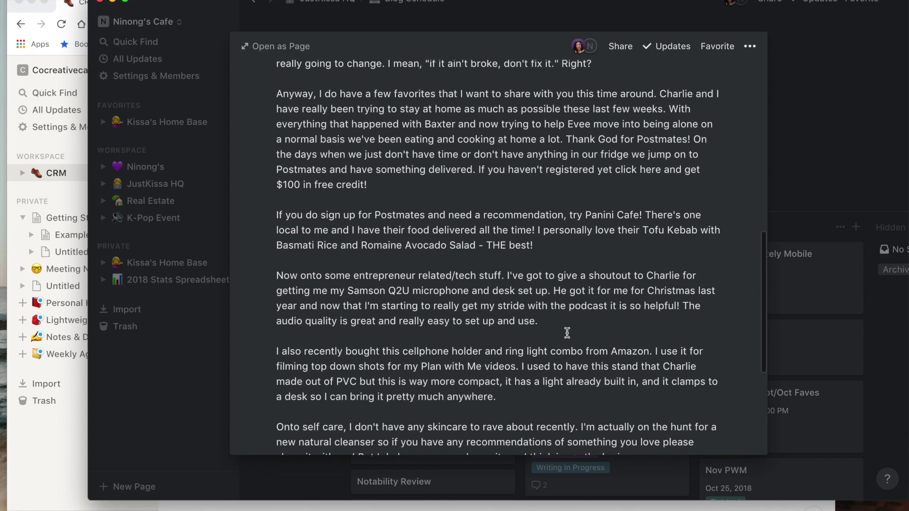
scroll(566, 333, down, 2)
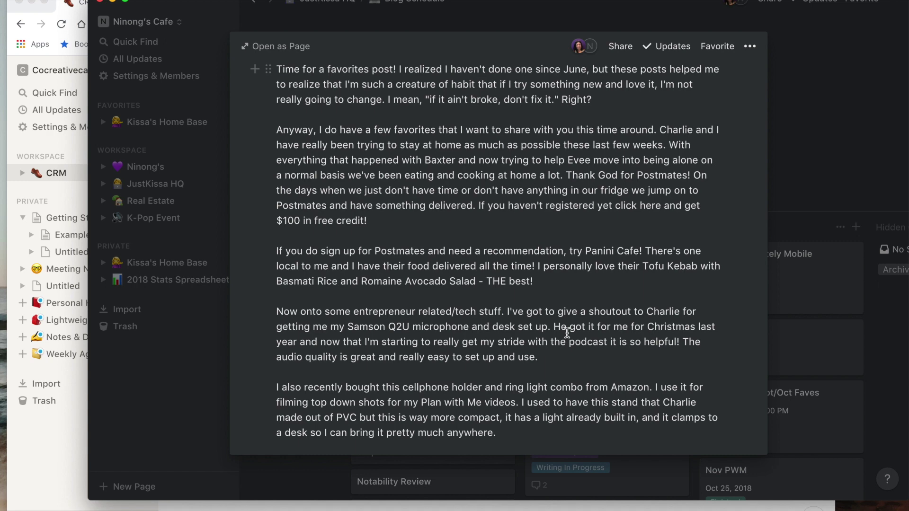
scroll(567, 333, down, 5)
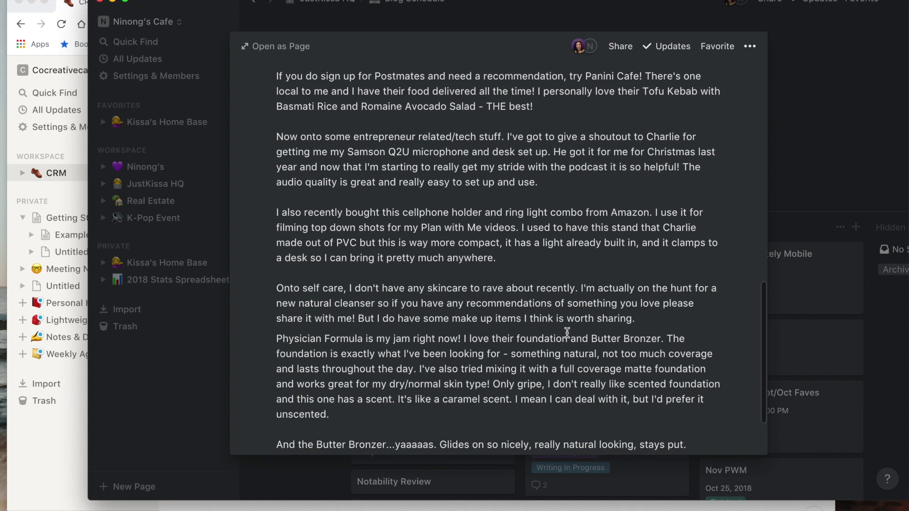
scroll(567, 334, down, 3)
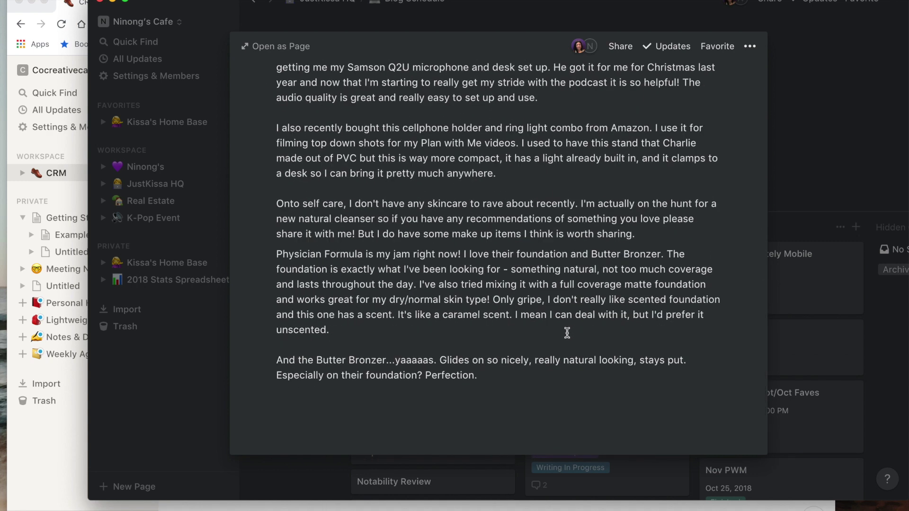
scroll(566, 333, up, 5)
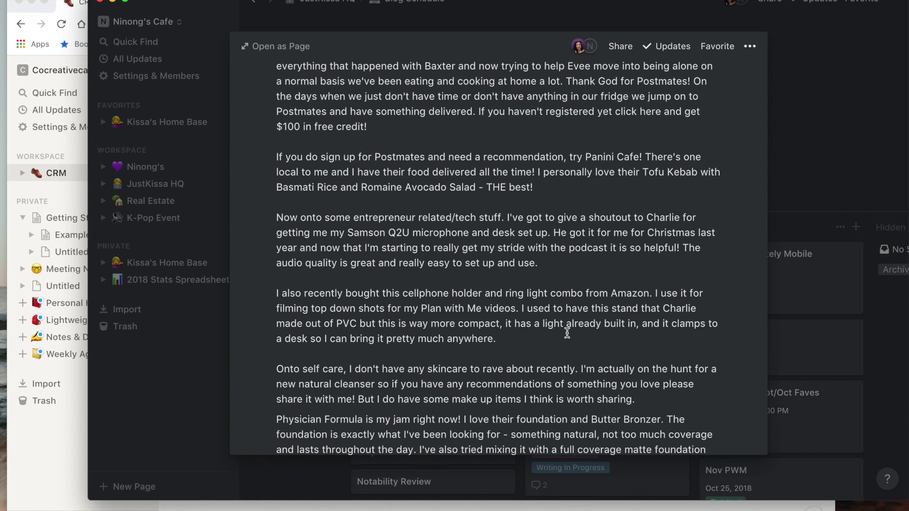
scroll(567, 333, up, 15)
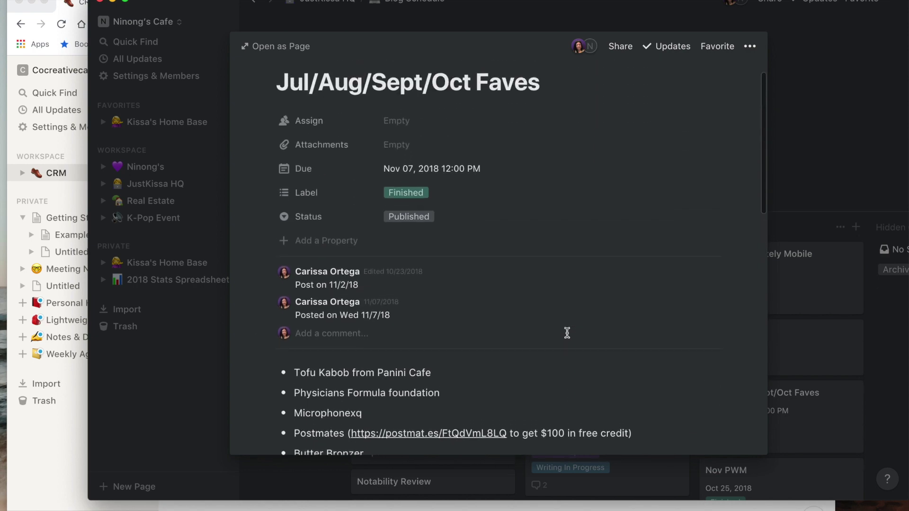
click(838, 166)
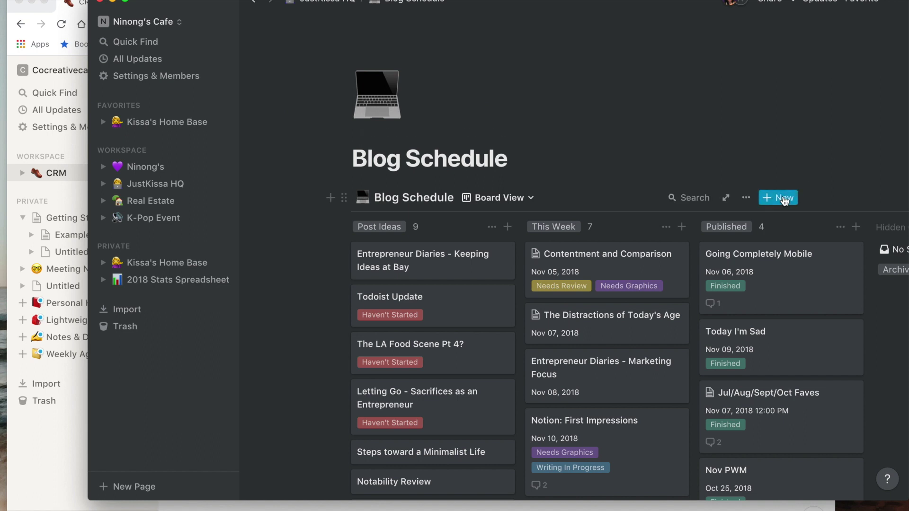
click(134, 122)
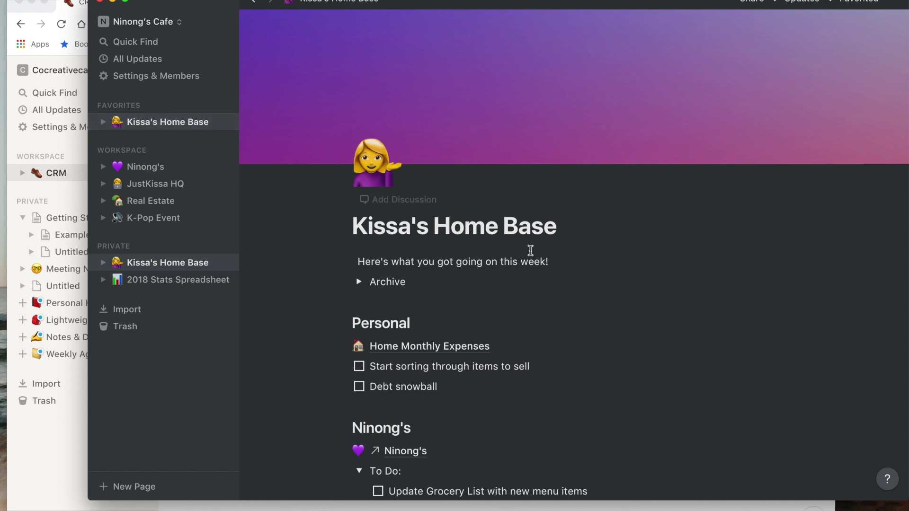
click(565, 255)
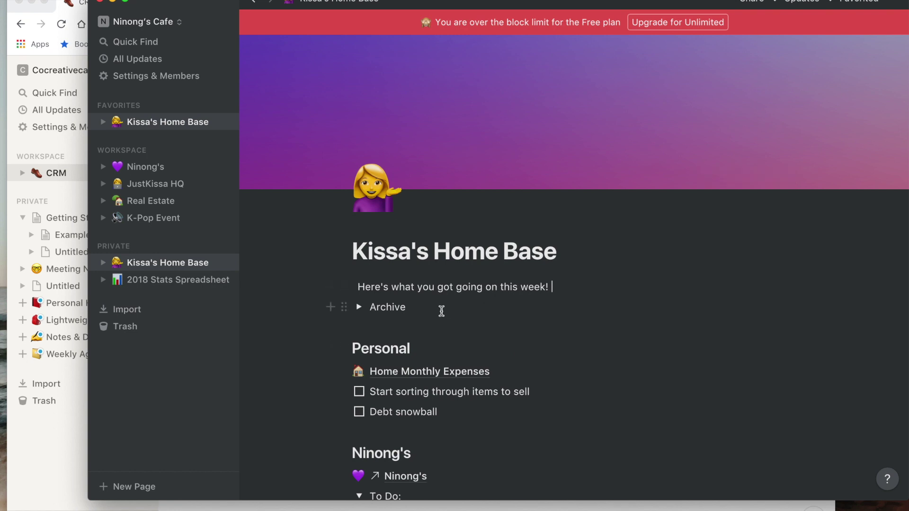
click(529, 295)
scroll(527, 301, down, 5)
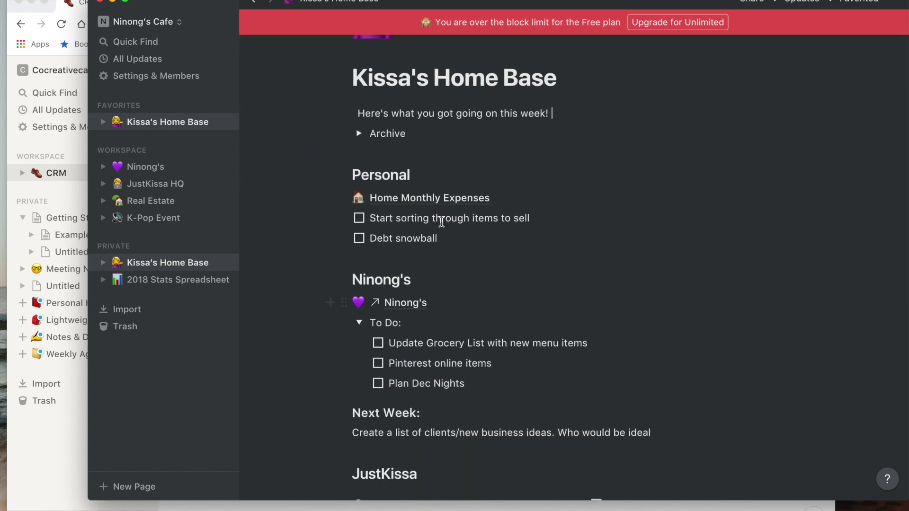
click(360, 221)
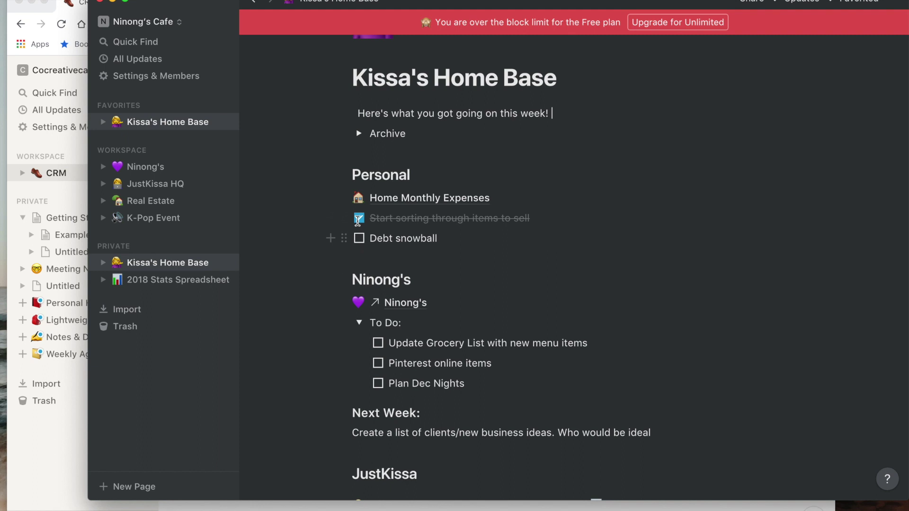
click(359, 219)
scroll(473, 236, down, 1)
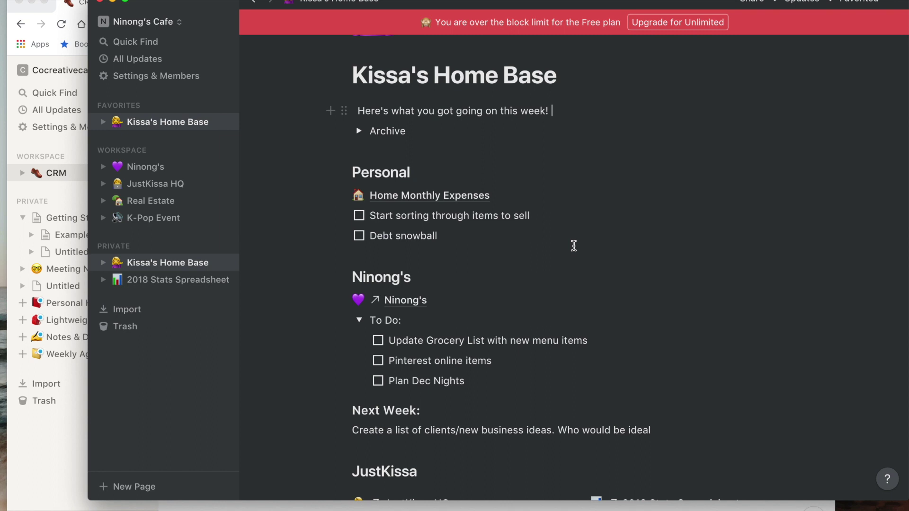
scroll(573, 245, down, 2)
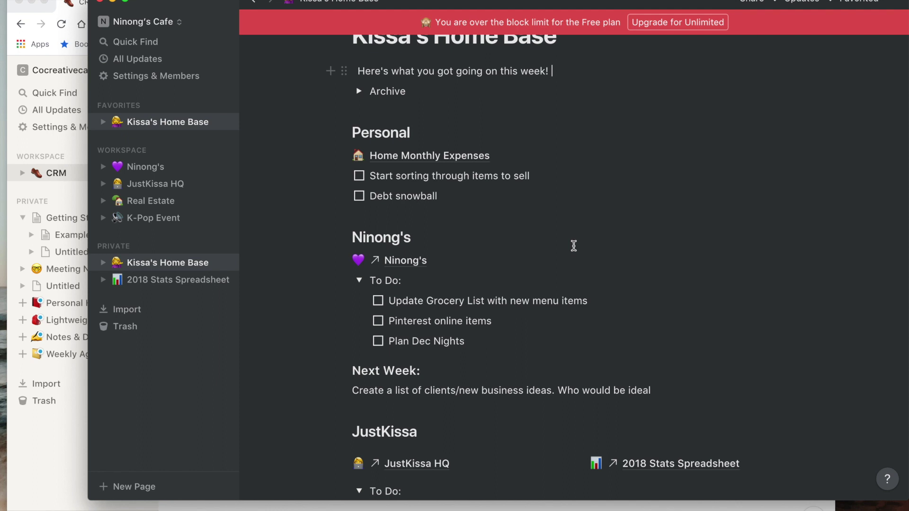